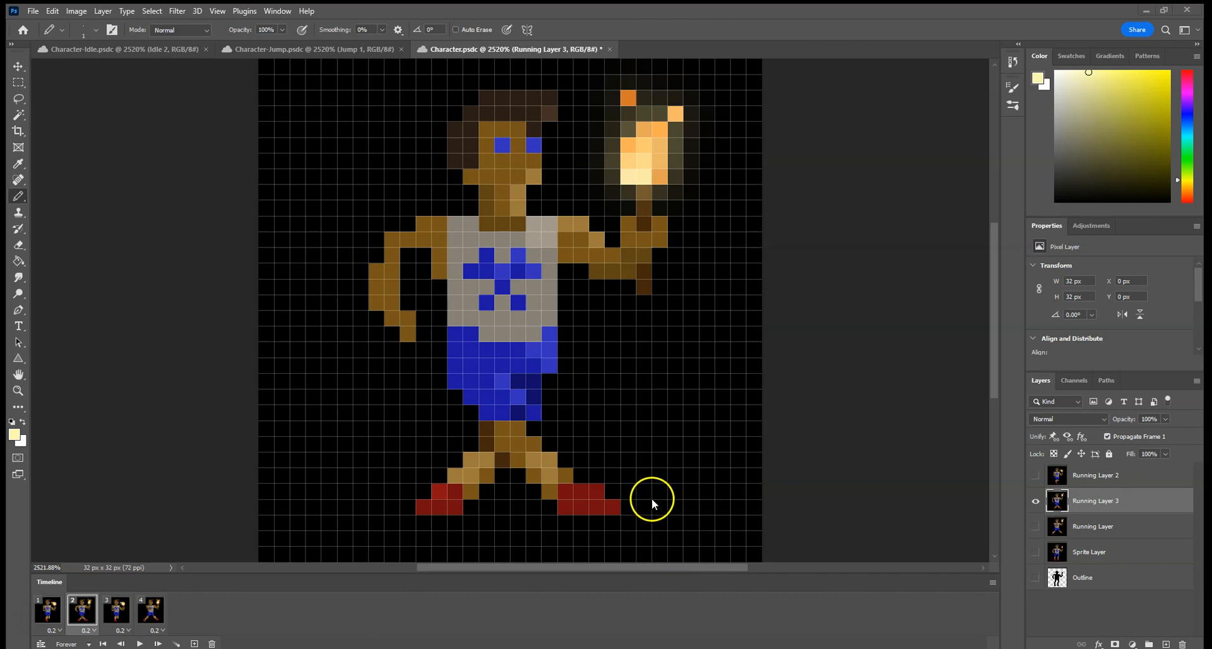
Save the running character document and play the animation in Character-Idle.psdc.
{"action": "key", "text": "ctrl+s"}
{"action": "left_click", "coordinate": [127, 49]}
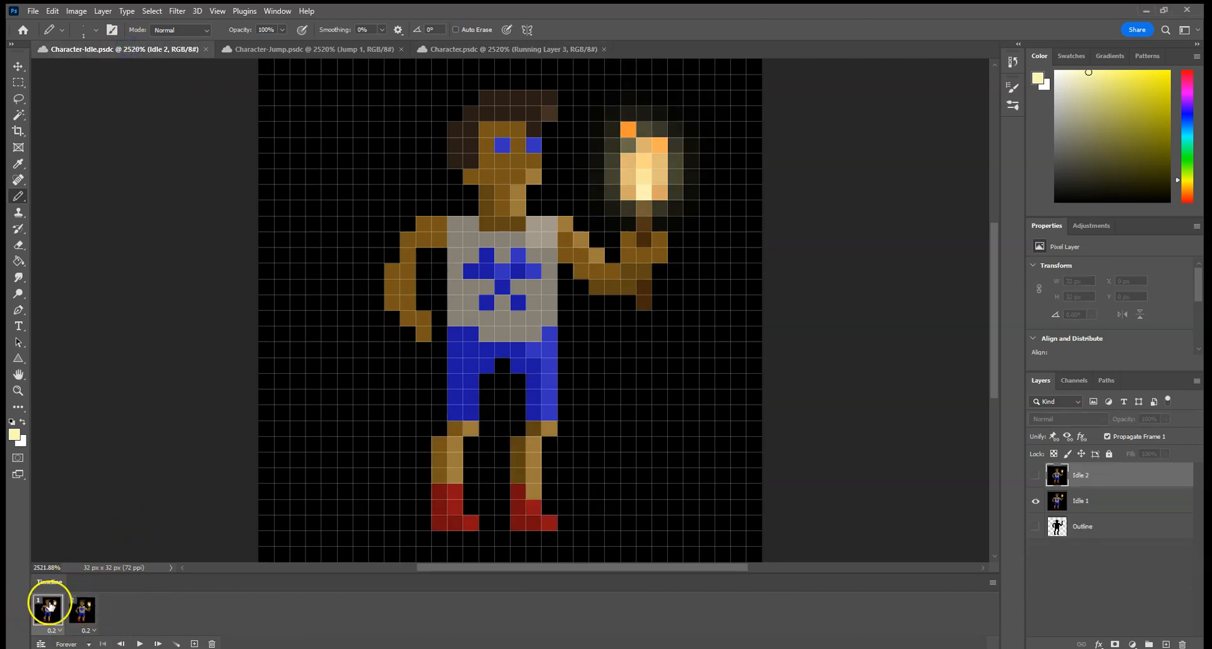
{"action": "left_click", "coordinate": [139, 643]}
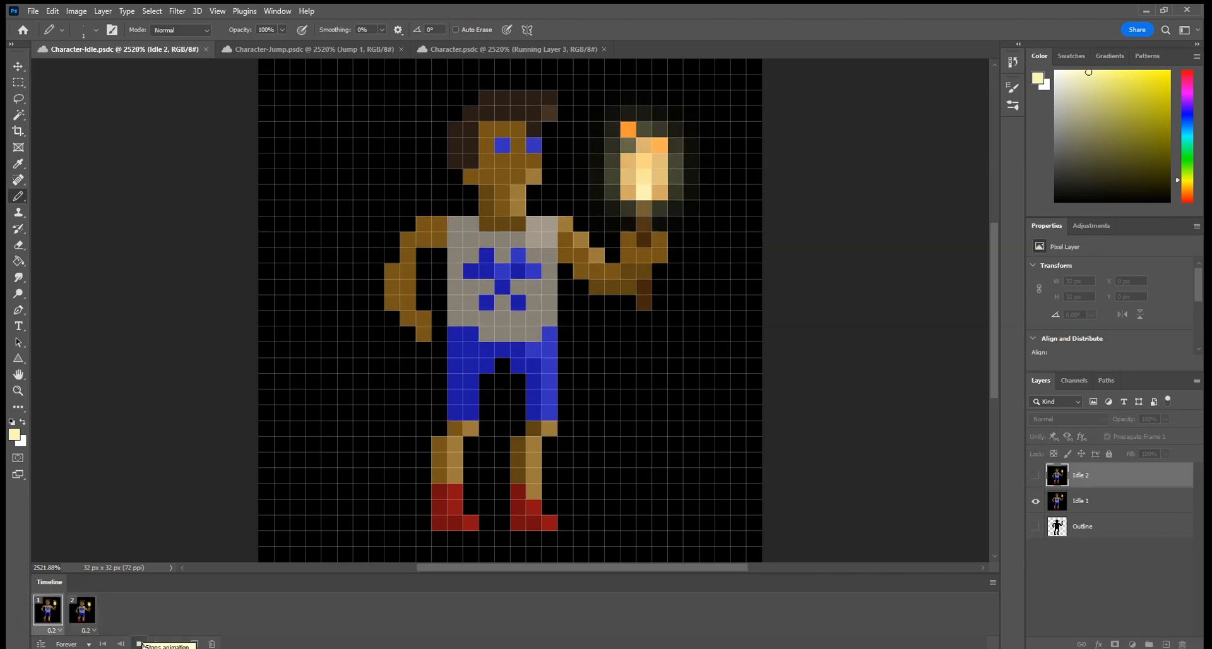
Play and stop the animation in Character-Jump.psdc, and view its second, third and fourth frames.
{"action": "left_click", "coordinate": [275, 49]}
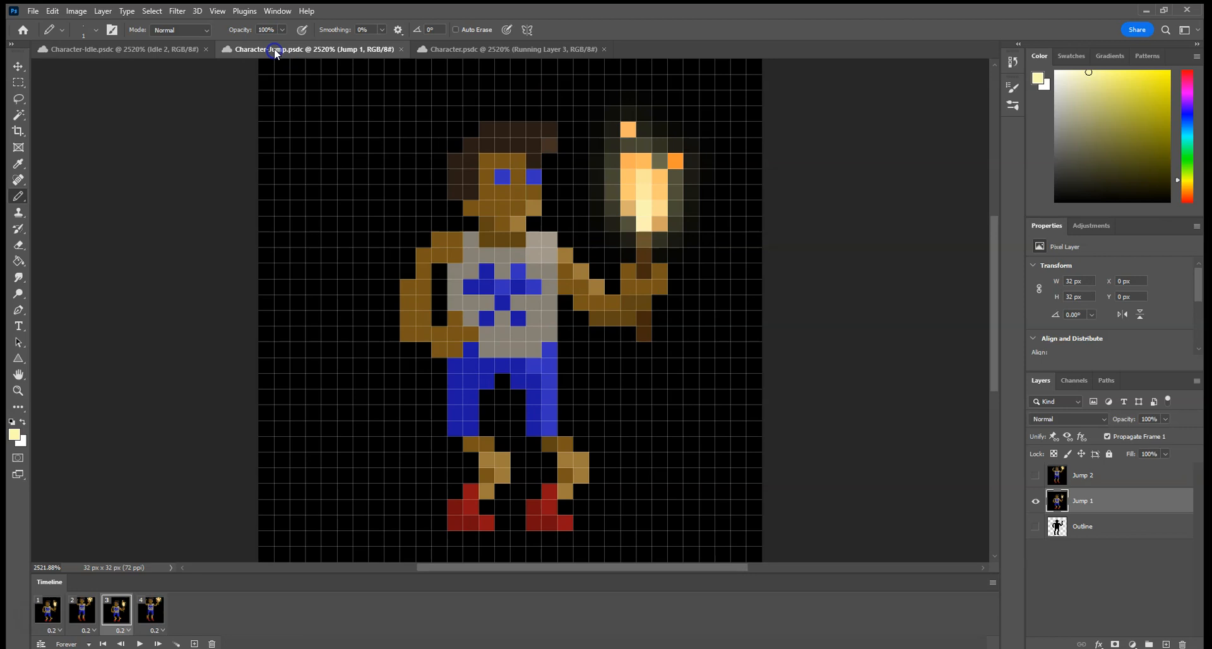
{"action": "left_click", "coordinate": [139, 643]}
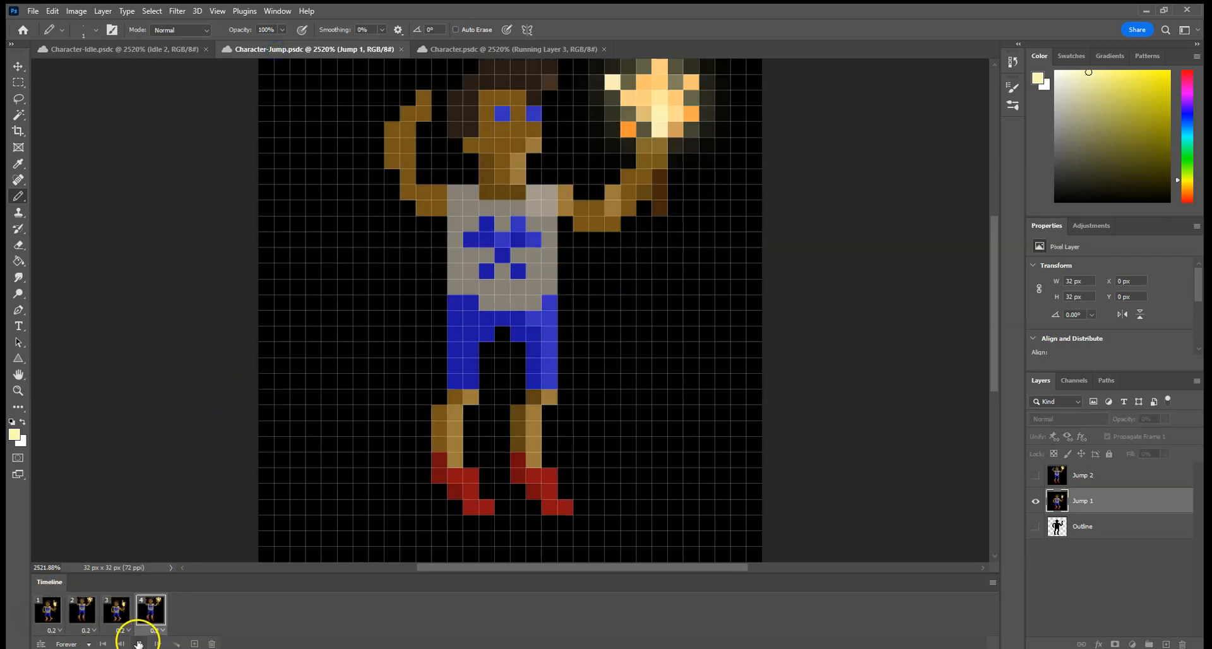
{"action": "left_click", "coordinate": [138, 643]}
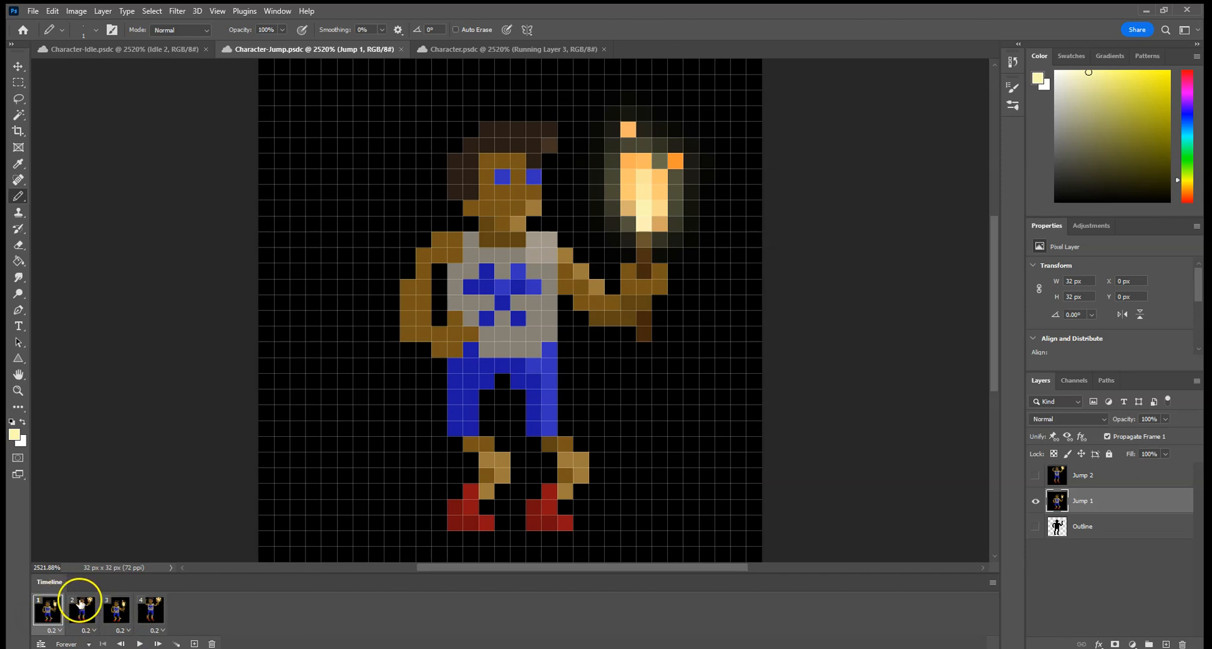
{"action": "left_click", "coordinate": [75, 604]}
{"action": "left_click", "coordinate": [111, 605]}
{"action": "left_click", "coordinate": [153, 605]}
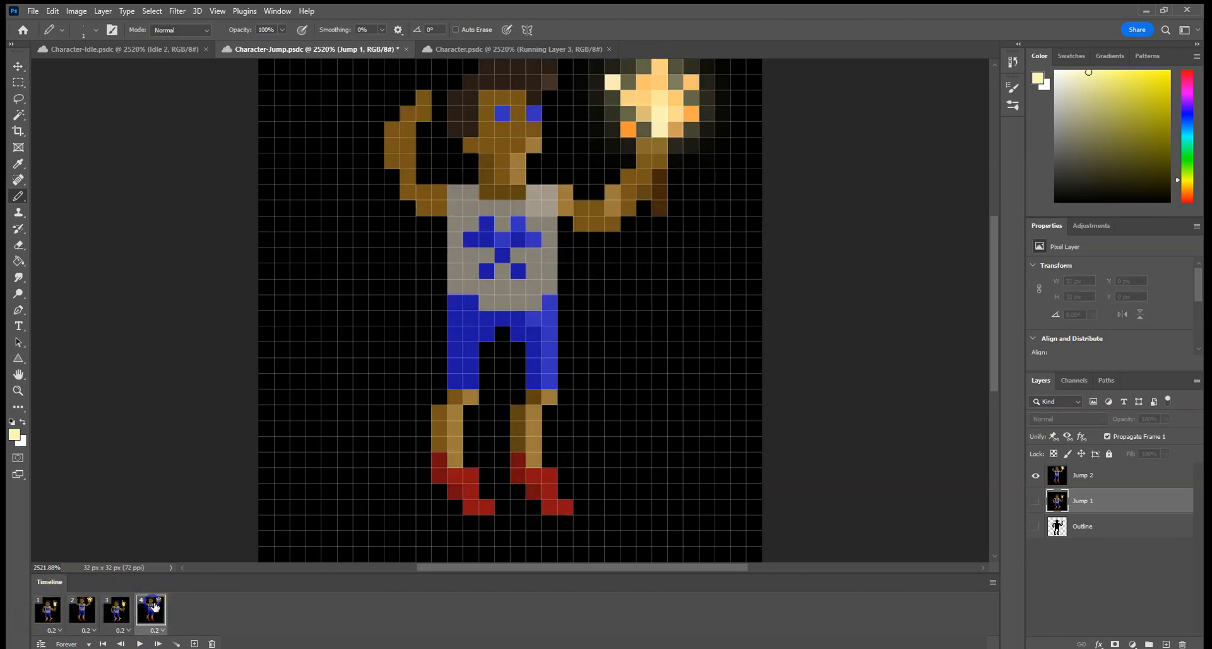
Delete the repeated frames 3 and 4 from the jump animation, confirming each deletion.
{"action": "left_click", "coordinate": [119, 608]}
{"action": "left_click", "coordinate": [211, 644]}
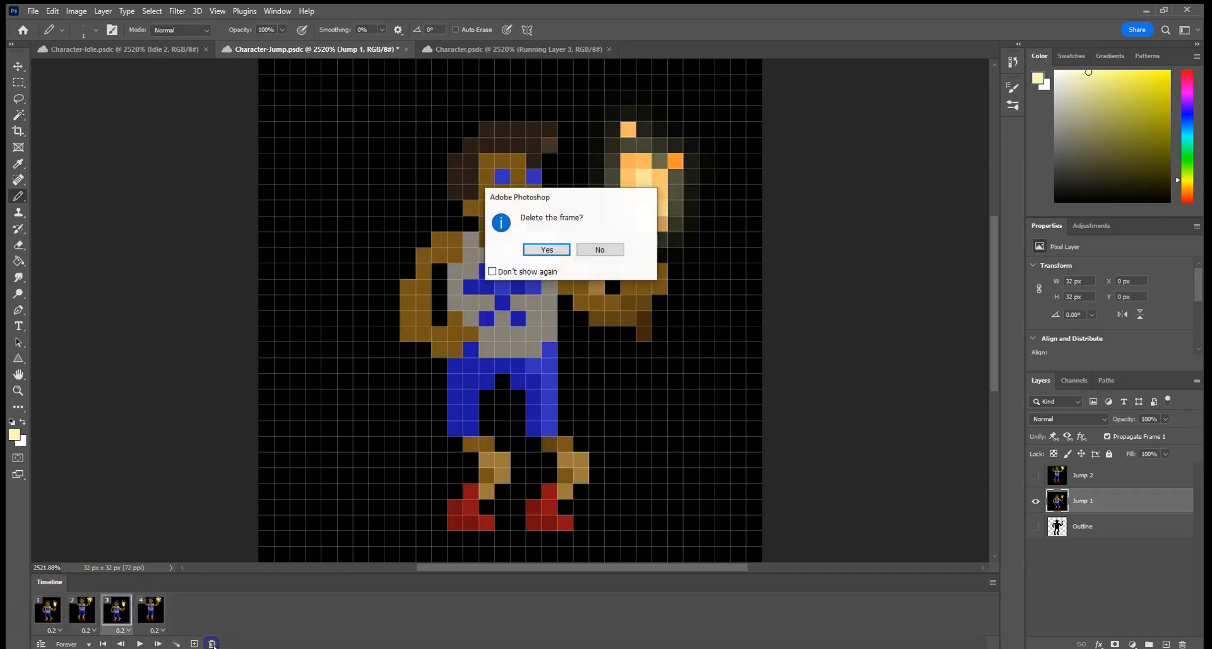
{"action": "left_click", "coordinate": [548, 250]}
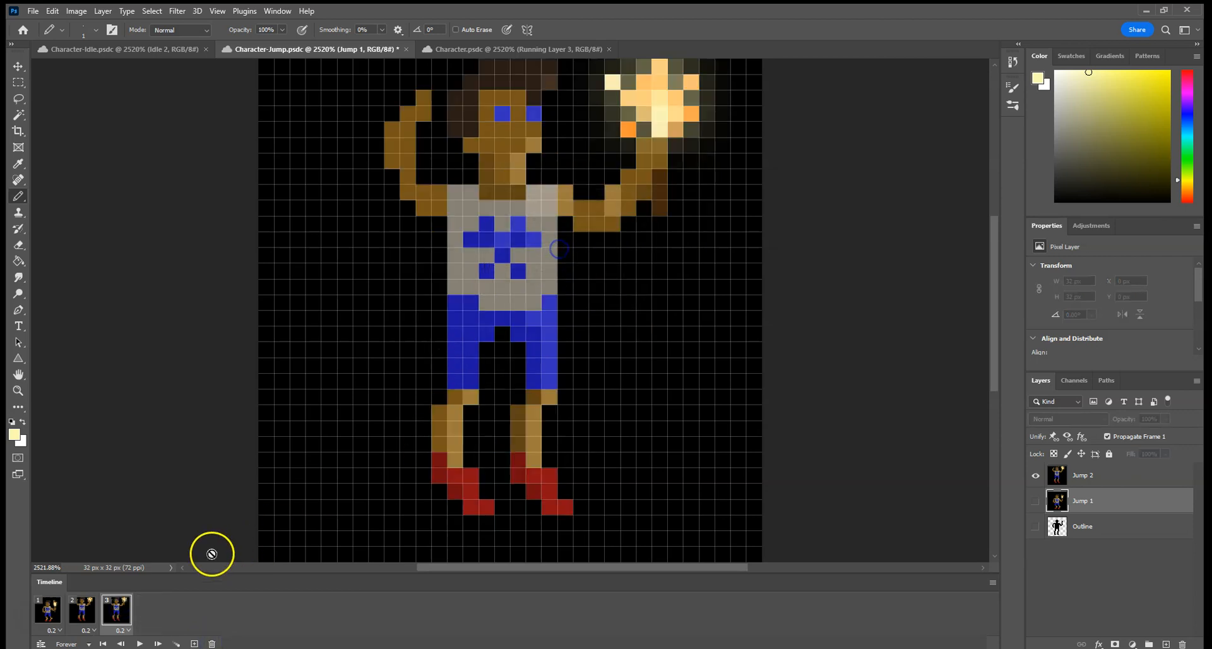
{"action": "left_click", "coordinate": [211, 644]}
{"action": "left_click", "coordinate": [548, 250]}
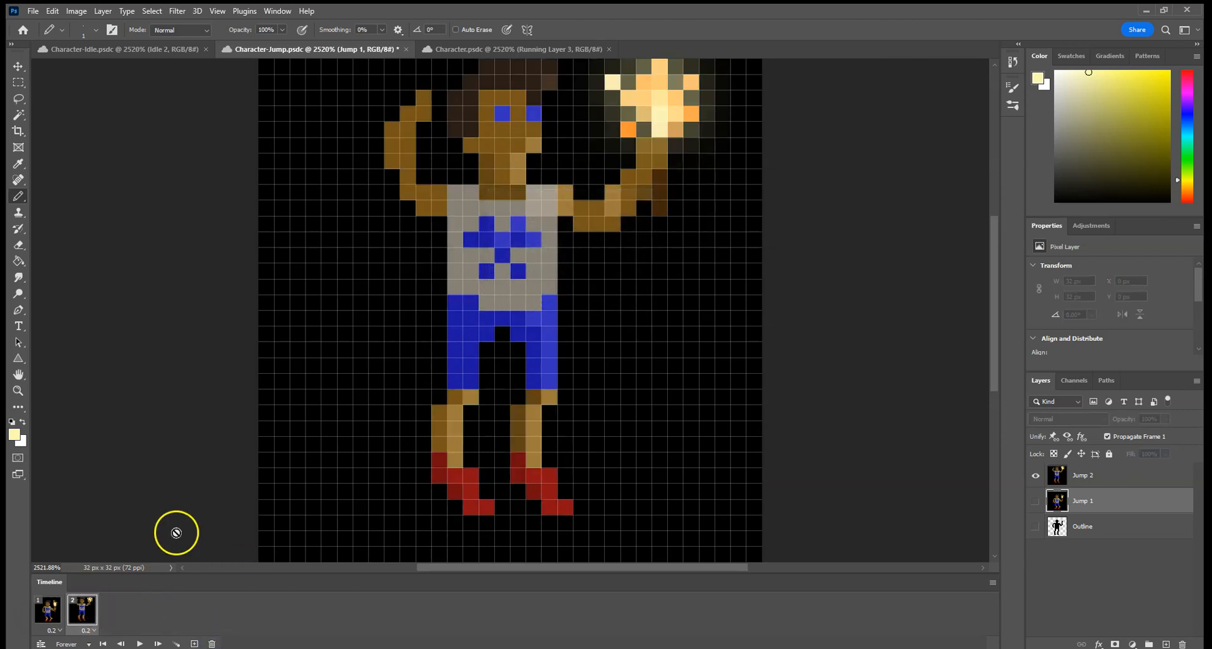
Compare the two remaining jump frames by switching between them.
{"action": "left_click", "coordinate": [55, 609]}
{"action": "left_click", "coordinate": [81, 603]}
{"action": "left_click", "coordinate": [55, 600]}
{"action": "left_click", "coordinate": [83, 606]}
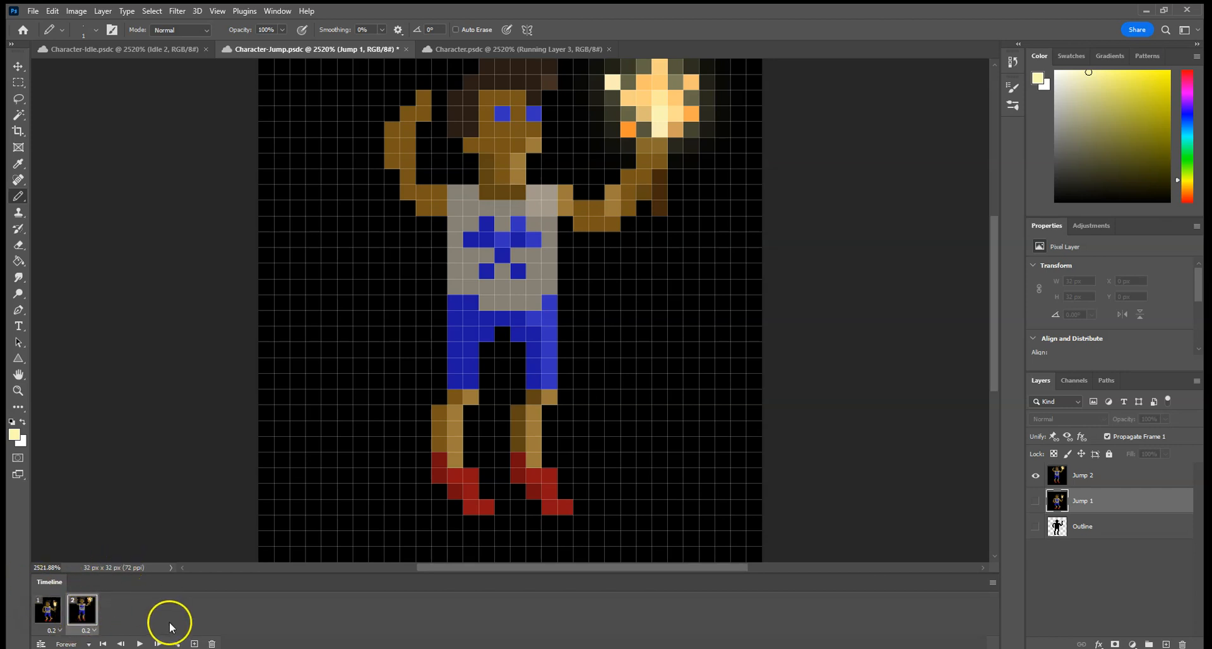
Examine the four running frames in Character.psdc, checking which poses repeat.
{"action": "left_click", "coordinate": [489, 48]}
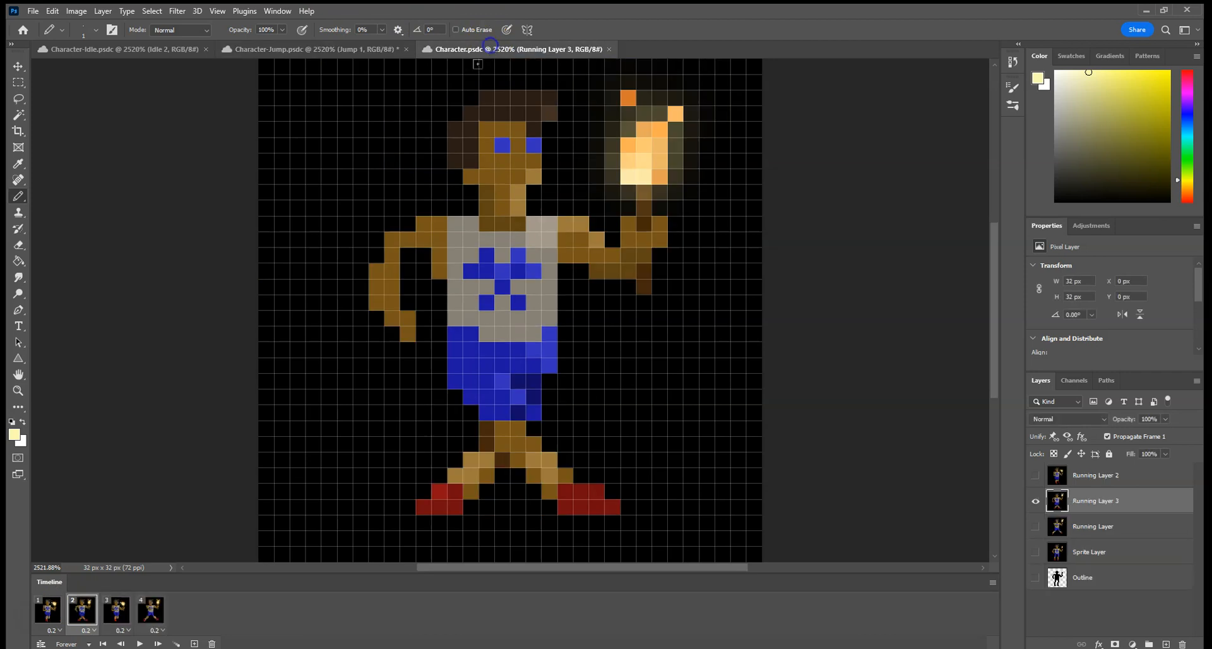
{"action": "left_click", "coordinate": [54, 603]}
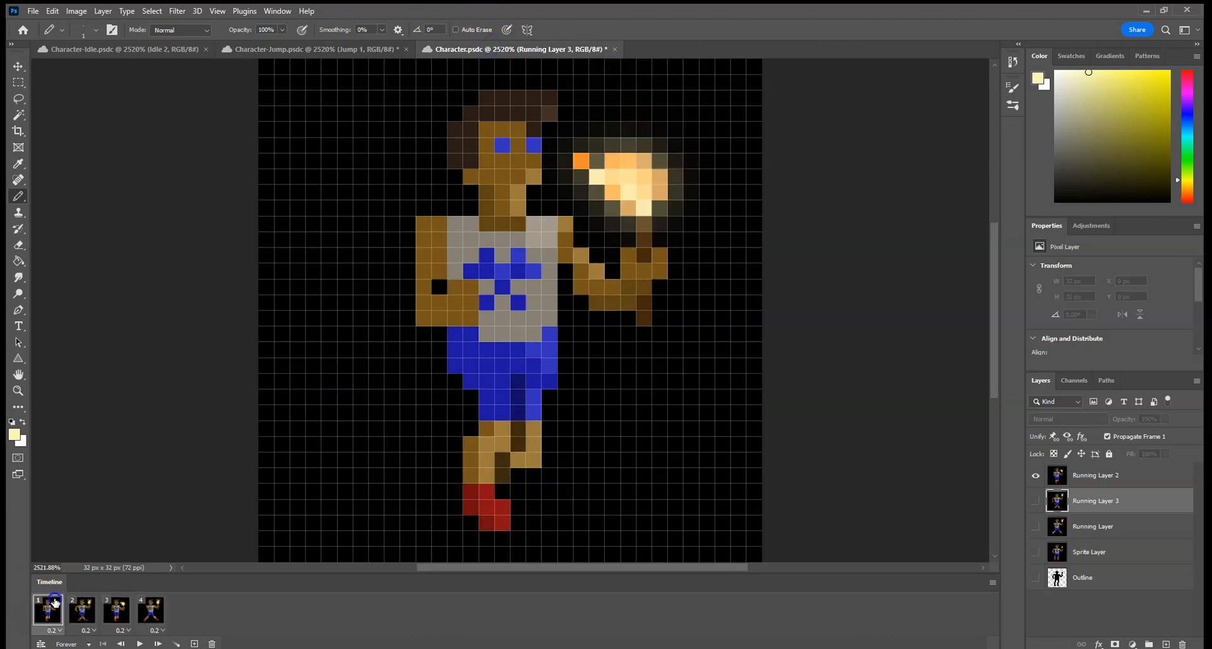
{"action": "left_click", "coordinate": [88, 603]}
{"action": "left_click", "coordinate": [117, 605]}
{"action": "left_click", "coordinate": [160, 607]}
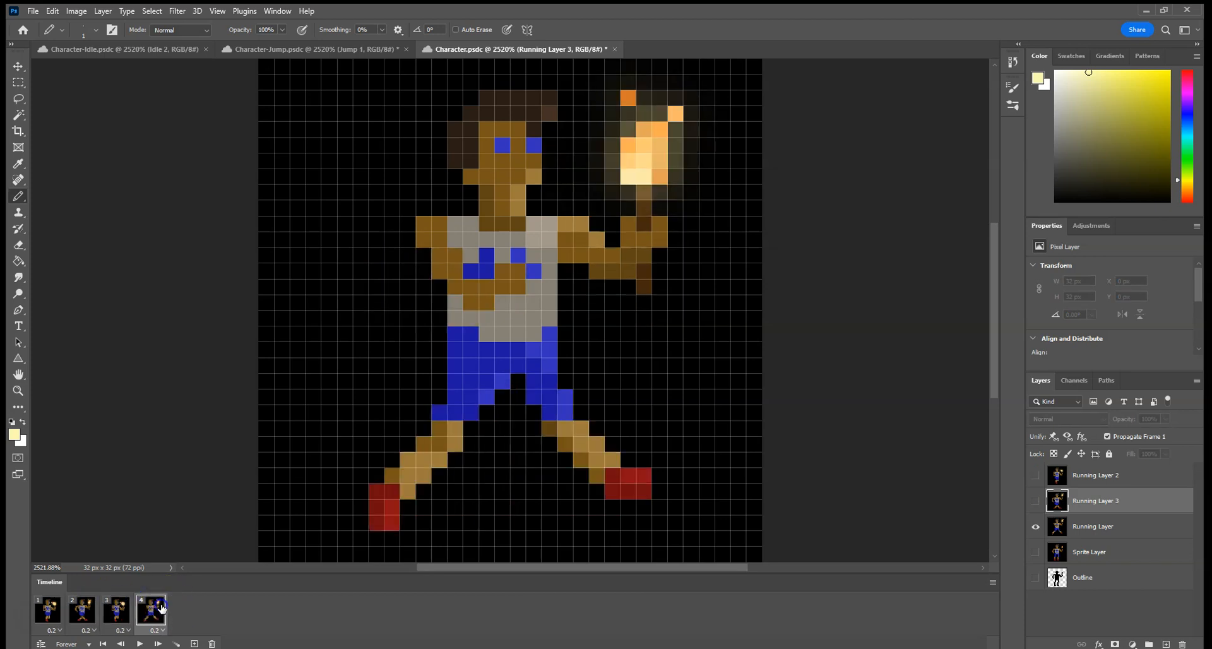
{"action": "left_click", "coordinate": [124, 605]}
{"action": "left_click", "coordinate": [123, 607]}
{"action": "left_click", "coordinate": [48, 603]}
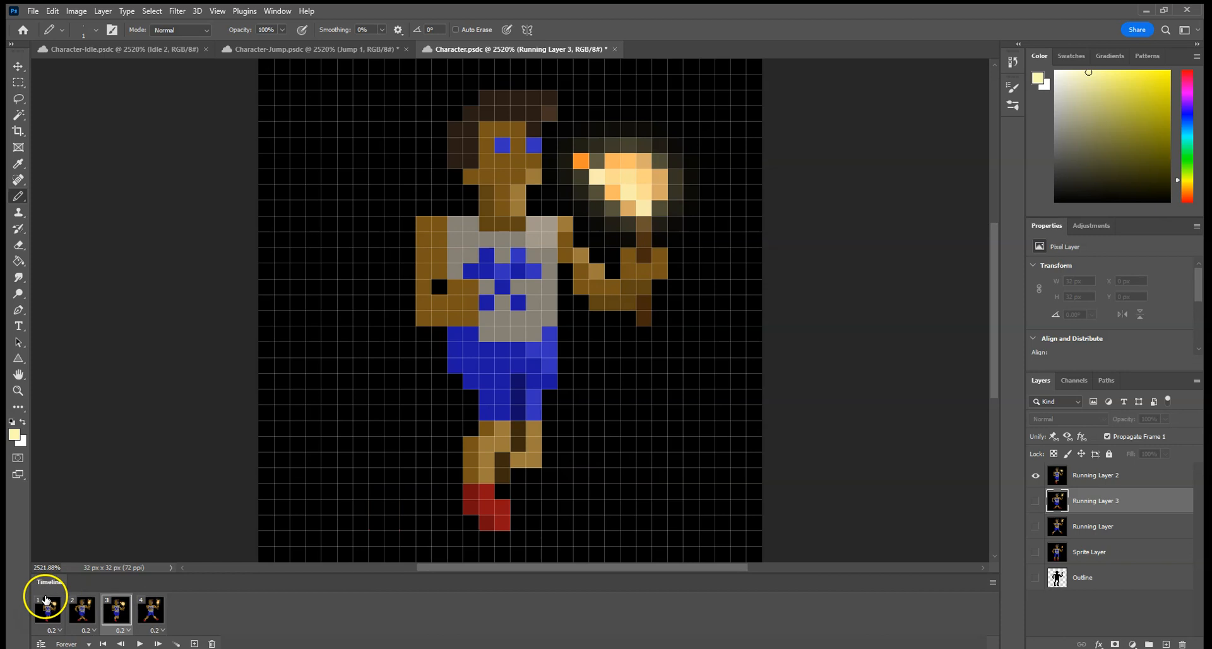
{"action": "left_click", "coordinate": [122, 603]}
{"action": "left_click", "coordinate": [85, 594]}
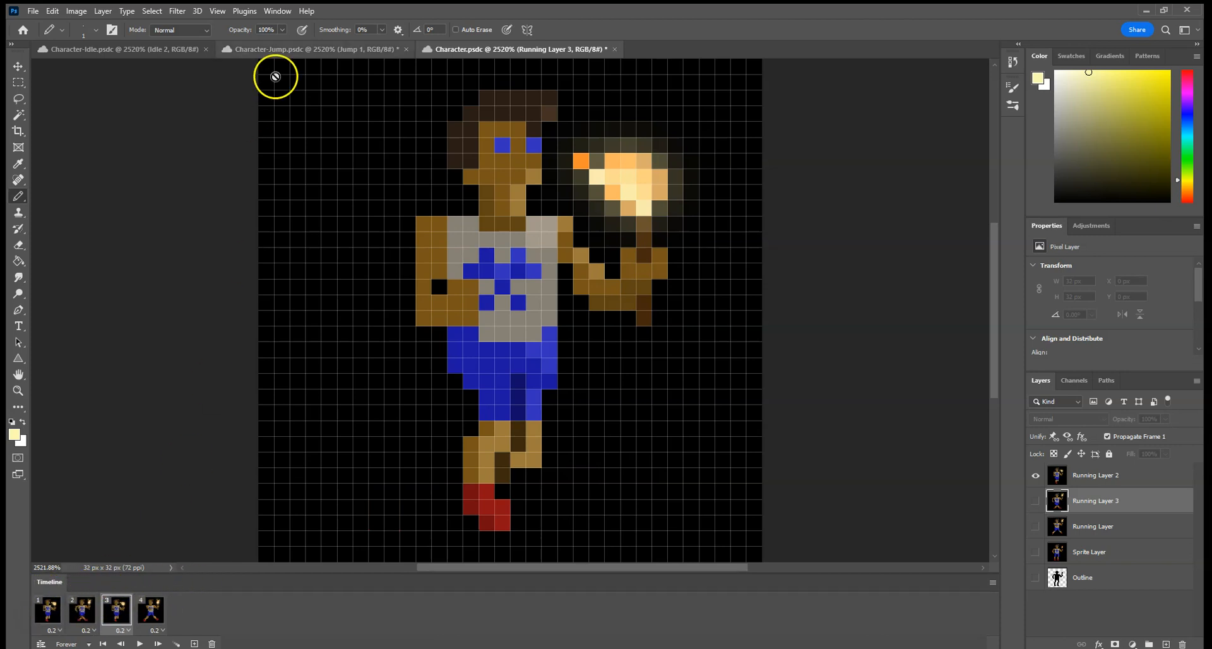
View the second idle frame in Character-Idle.psdc and both jump frames in Character-Jump.psdc.
{"action": "left_click", "coordinate": [151, 48]}
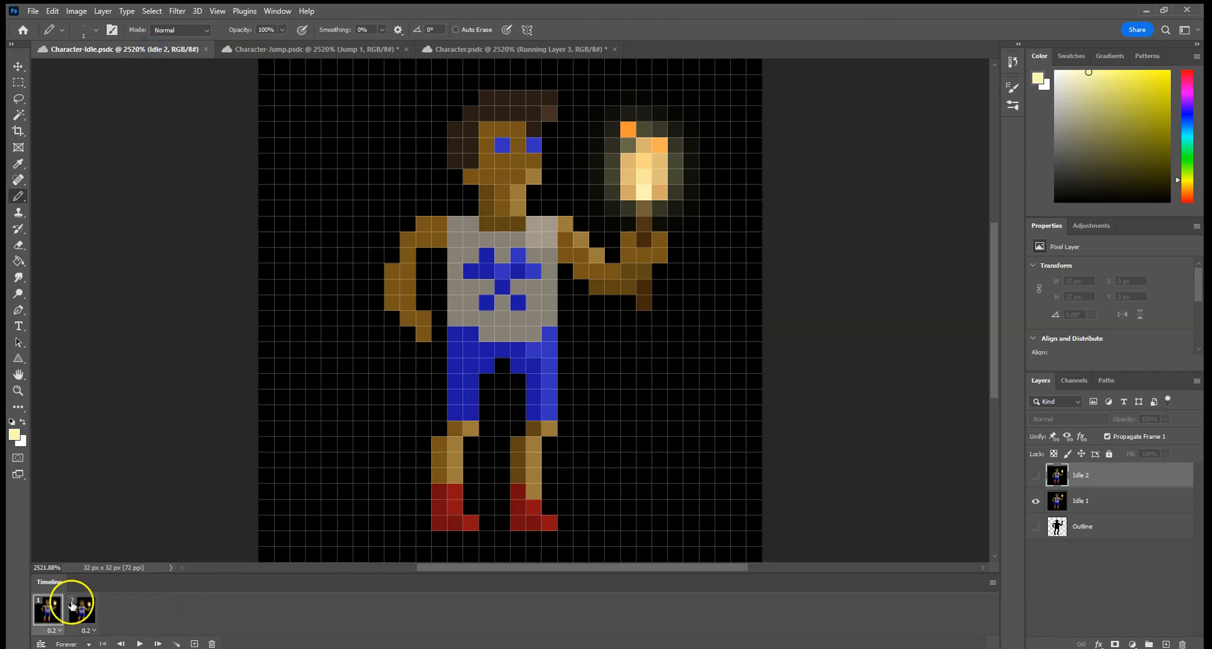
{"action": "left_click", "coordinate": [90, 607]}
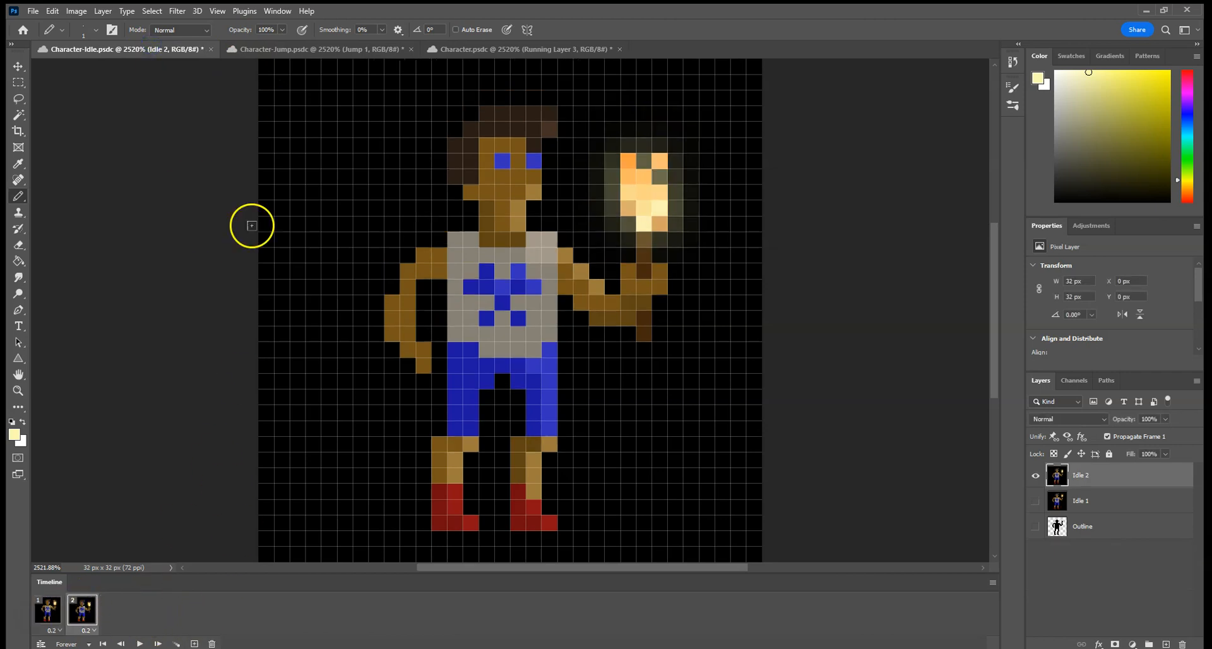
{"action": "left_click", "coordinate": [251, 47]}
{"action": "left_click", "coordinate": [59, 605]}
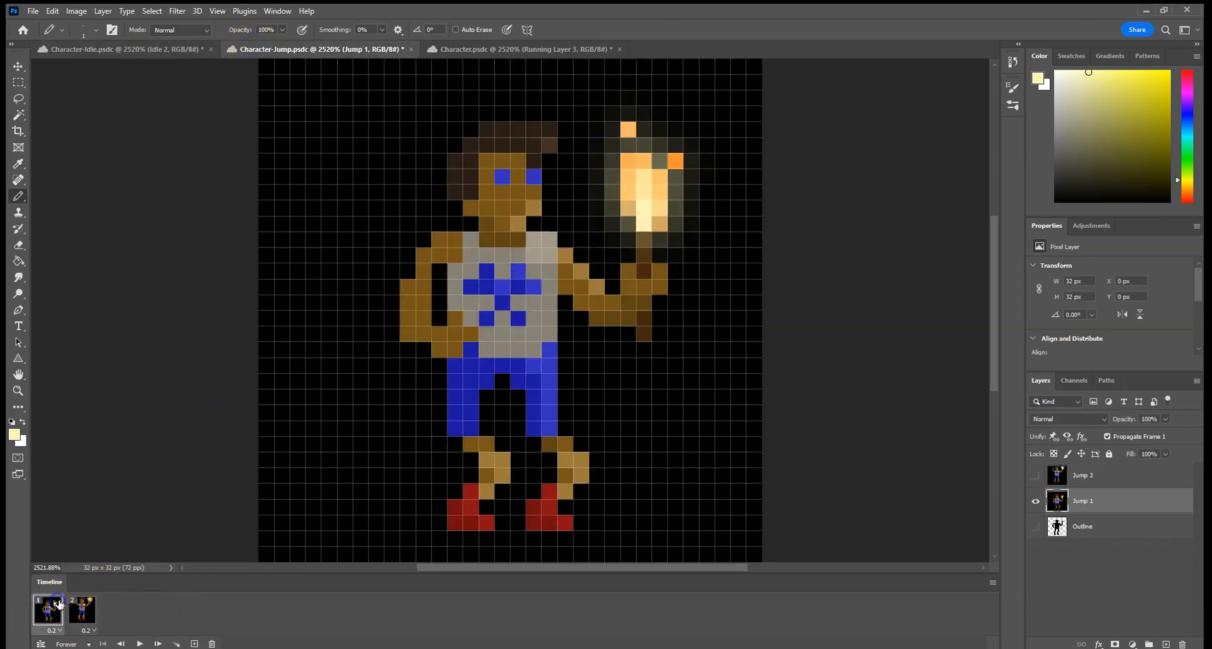
{"action": "left_click", "coordinate": [72, 605]}
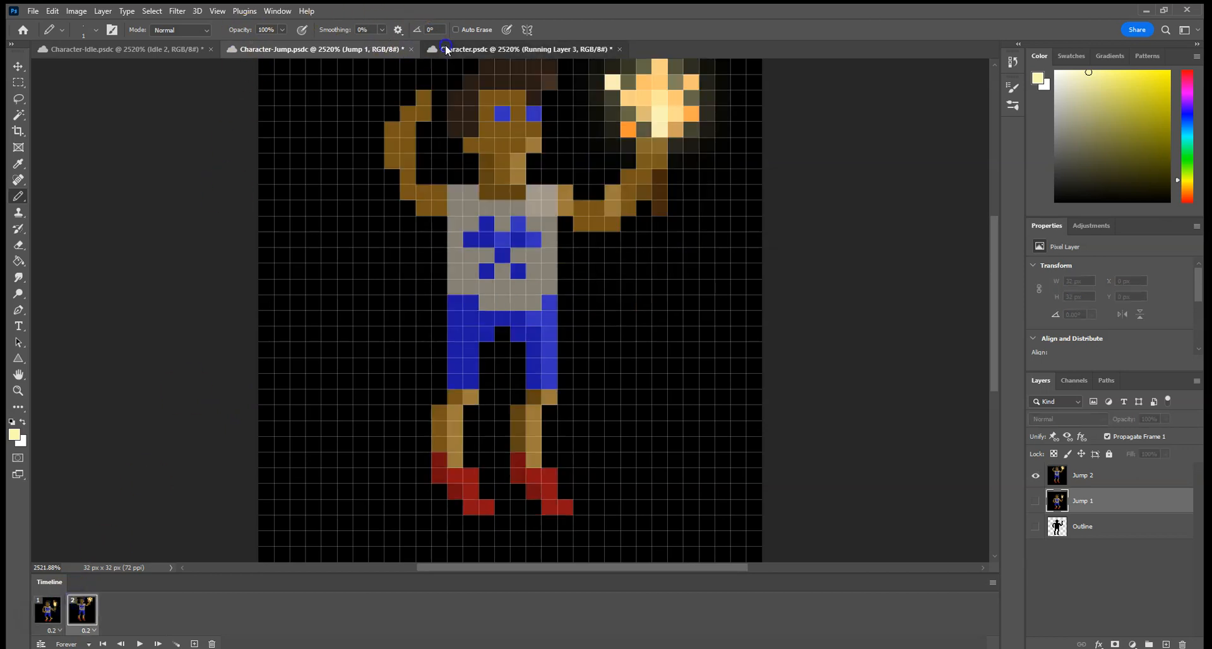
Go back to Character.psdc and review each pose of the running animation, ending on frame 3.
{"action": "left_click", "coordinate": [445, 48]}
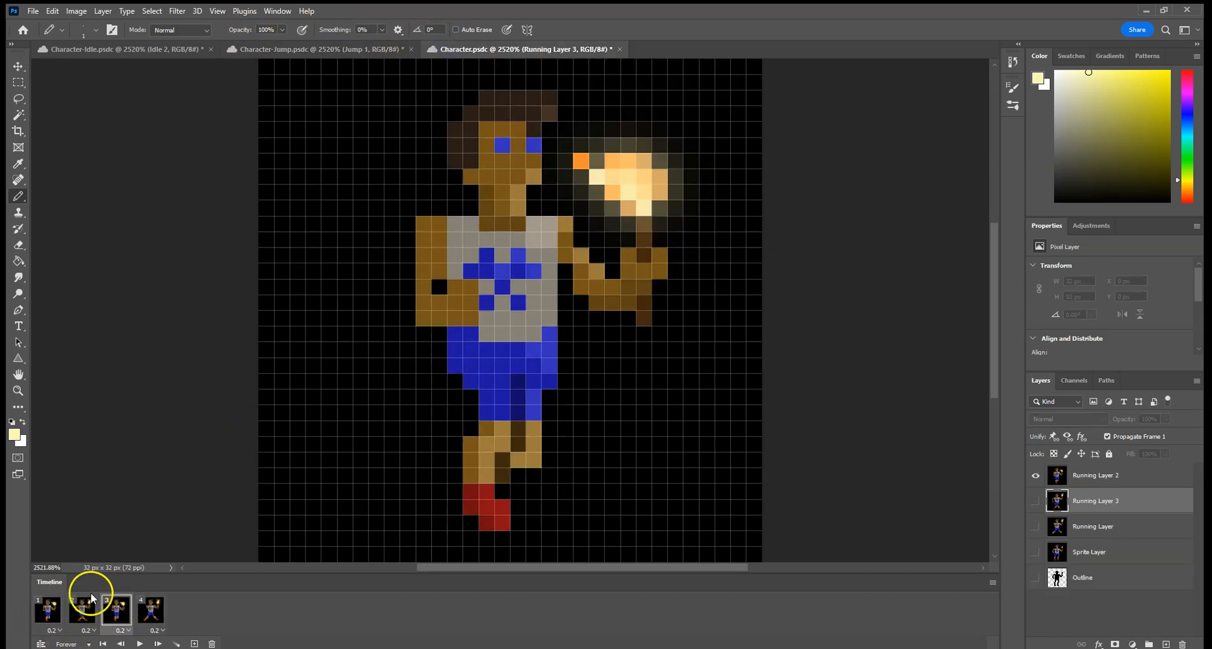
{"action": "left_click", "coordinate": [54, 604]}
{"action": "left_click", "coordinate": [119, 605]}
{"action": "left_click", "coordinate": [160, 604]}
{"action": "left_click", "coordinate": [59, 602]}
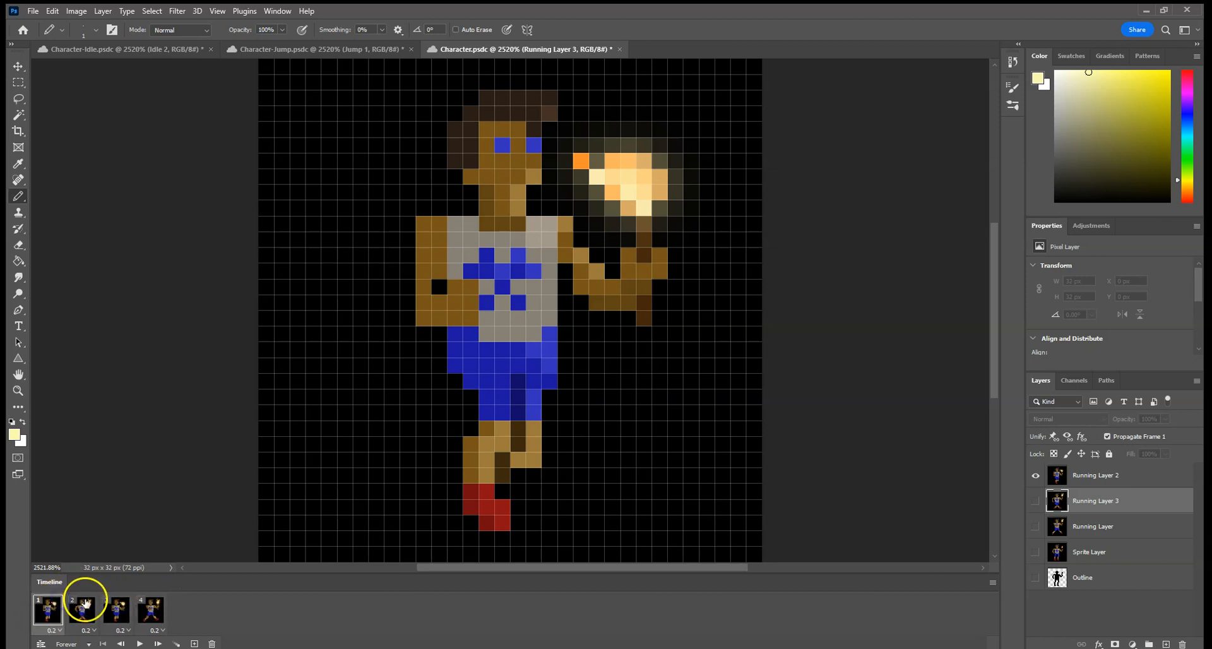
{"action": "left_click", "coordinate": [87, 604]}
{"action": "left_click", "coordinate": [154, 610]}
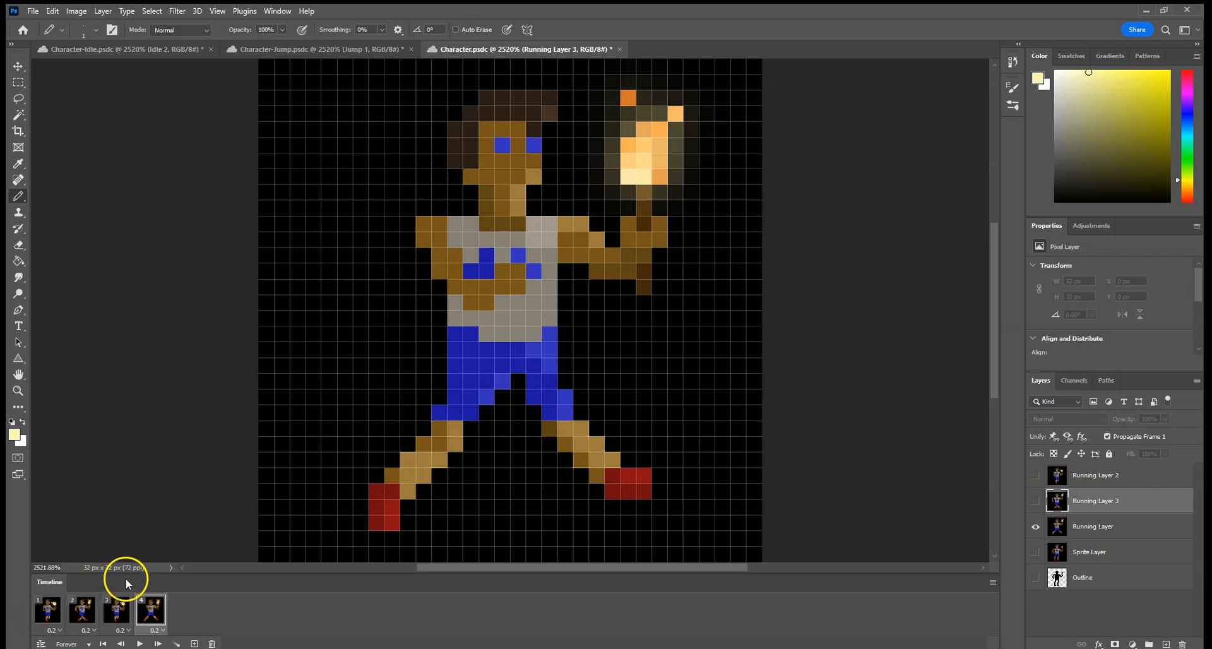
{"action": "left_click", "coordinate": [116, 609]}
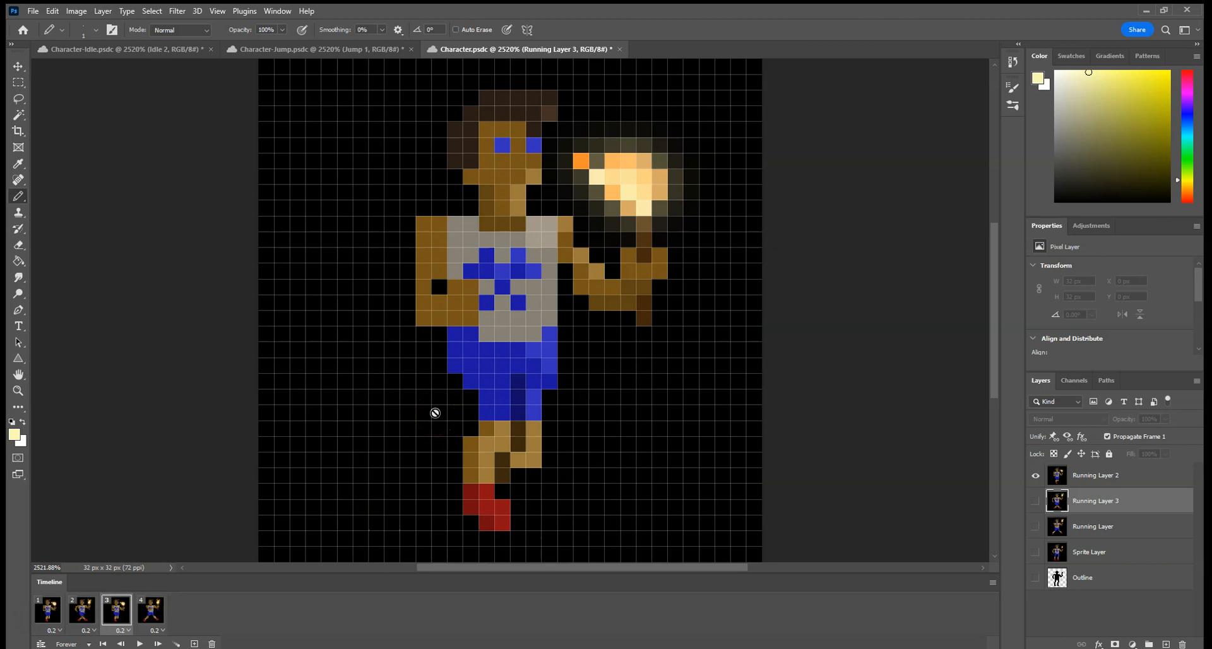
{"action": "left_click", "coordinate": [427, 418]}
{"action": "left_click", "coordinate": [423, 422]}
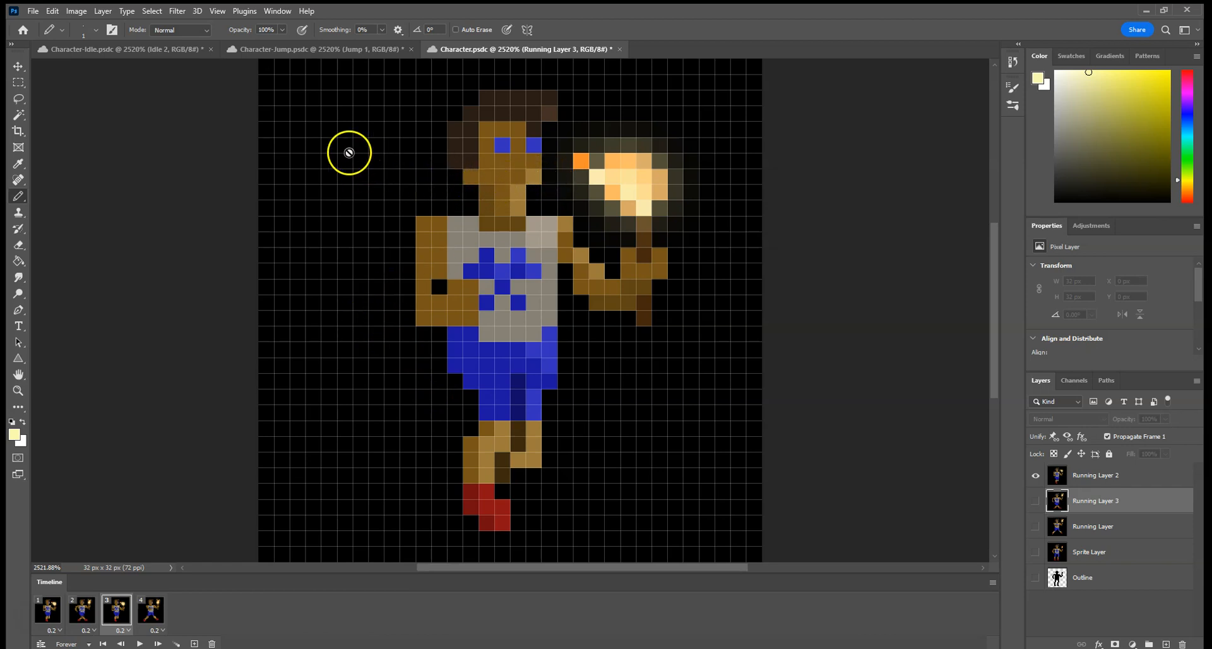
{"action": "left_click", "coordinate": [189, 137]}
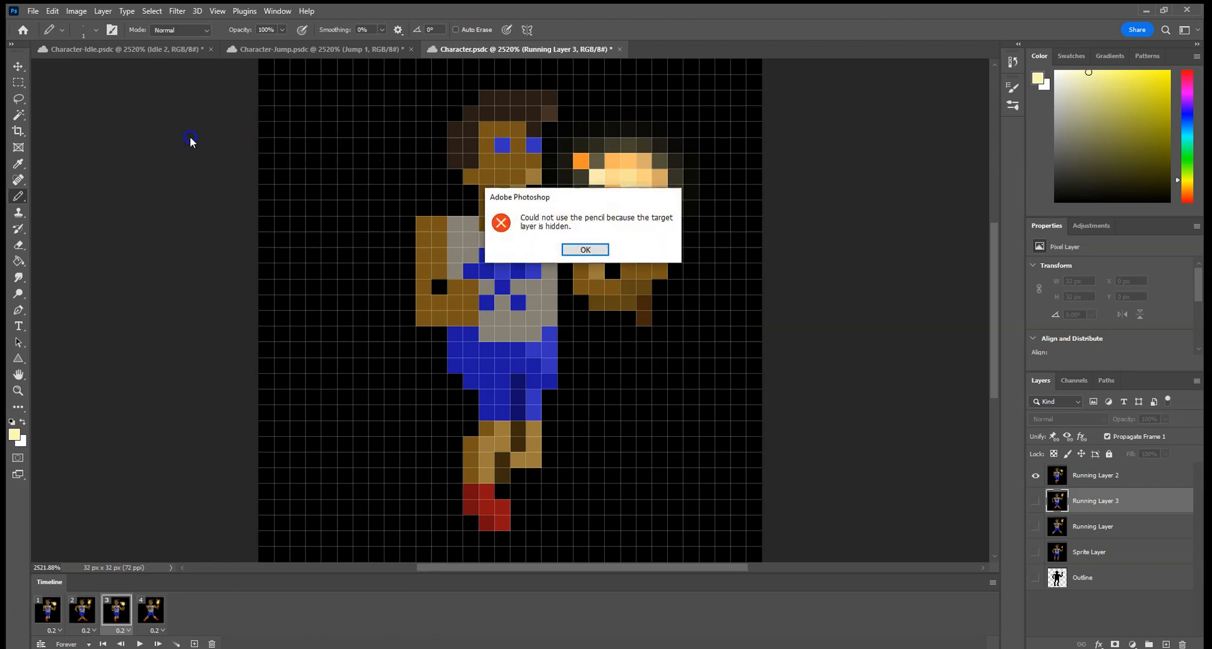
{"action": "left_click", "coordinate": [605, 249]}
Open the settings for a new document and start editing its width.
{"action": "left_click", "coordinate": [33, 10]}
{"action": "left_click", "coordinate": [39, 24]}
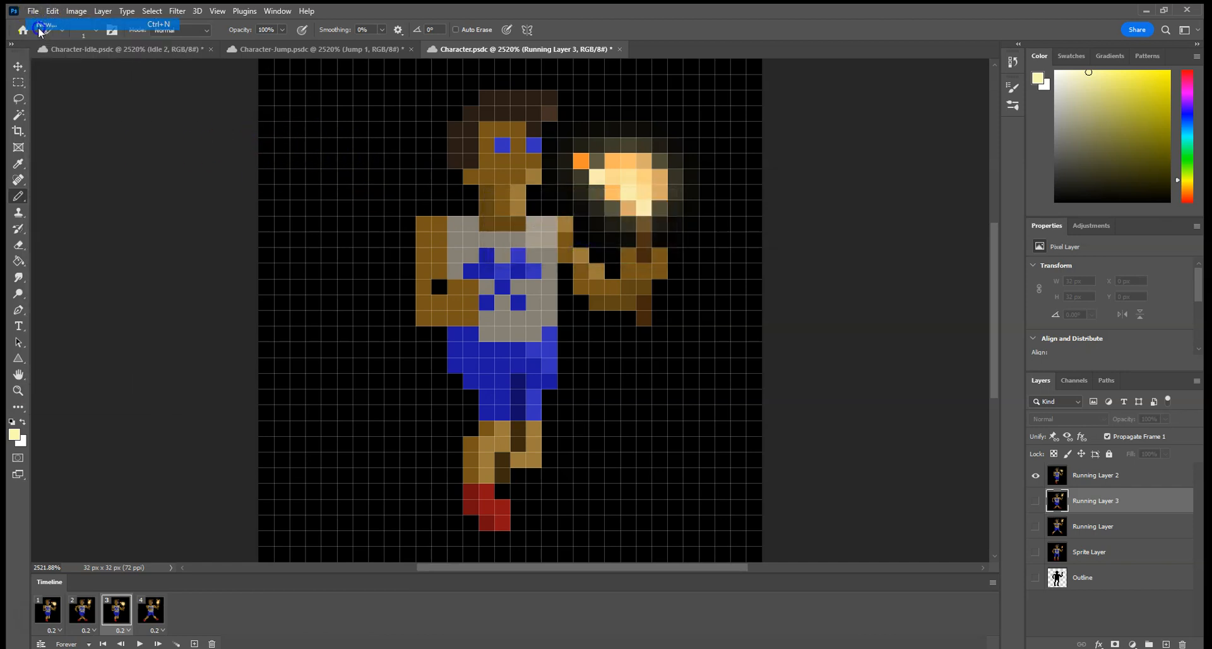
{"action": "left_click", "coordinate": [776, 221]}
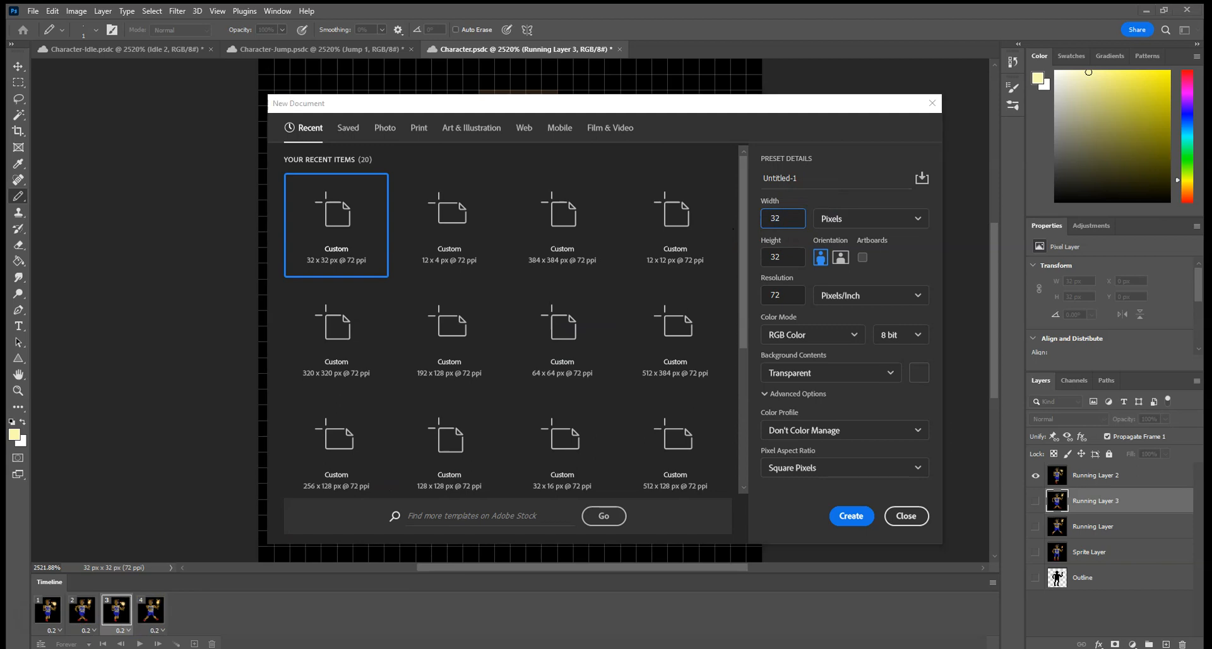
Open the Windows Calculator, multiply 32 by 4 for the sprite sheet width, and close it.
{"action": "key", "text": "super"}
{"action": "type", "text": "calc"}
{"action": "key", "text": "Return"}
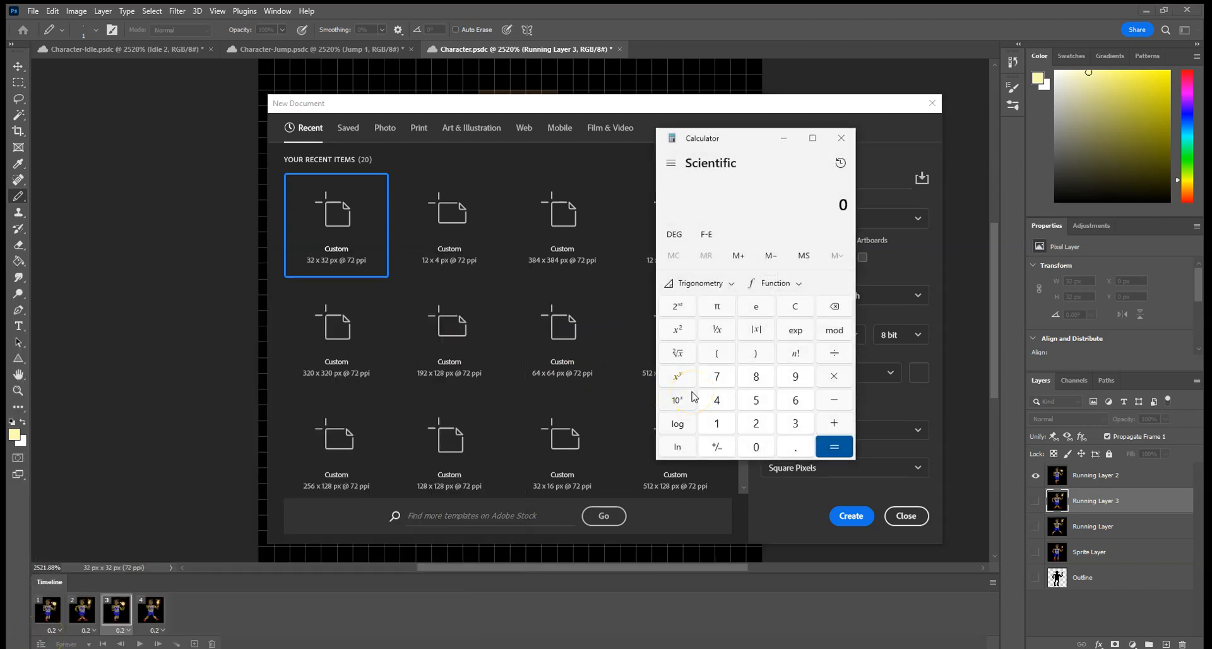
{"action": "left_click", "coordinate": [796, 423]}
{"action": "left_click", "coordinate": [756, 424]}
{"action": "left_click", "coordinate": [834, 376]}
{"action": "left_click", "coordinate": [717, 399]}
{"action": "left_click", "coordinate": [834, 446]}
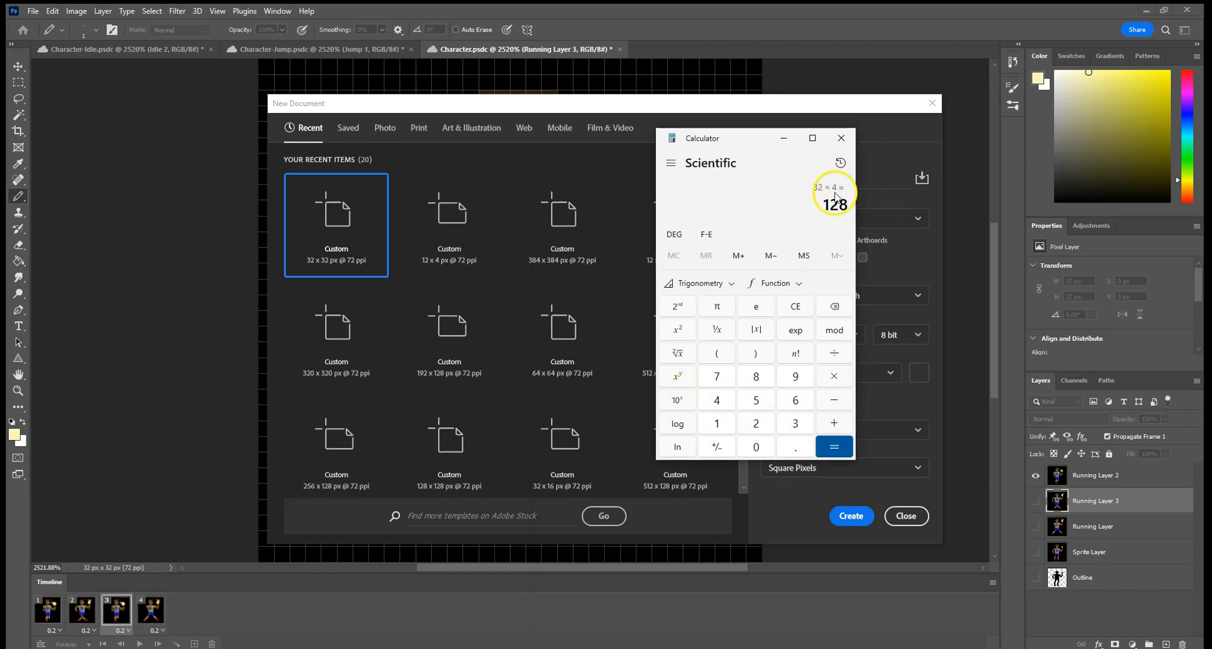
{"action": "left_click", "coordinate": [841, 138]}
Set the new document's size to 128 px wide and 64 px high, and create it.
{"action": "double_click", "coordinate": [793, 219]}
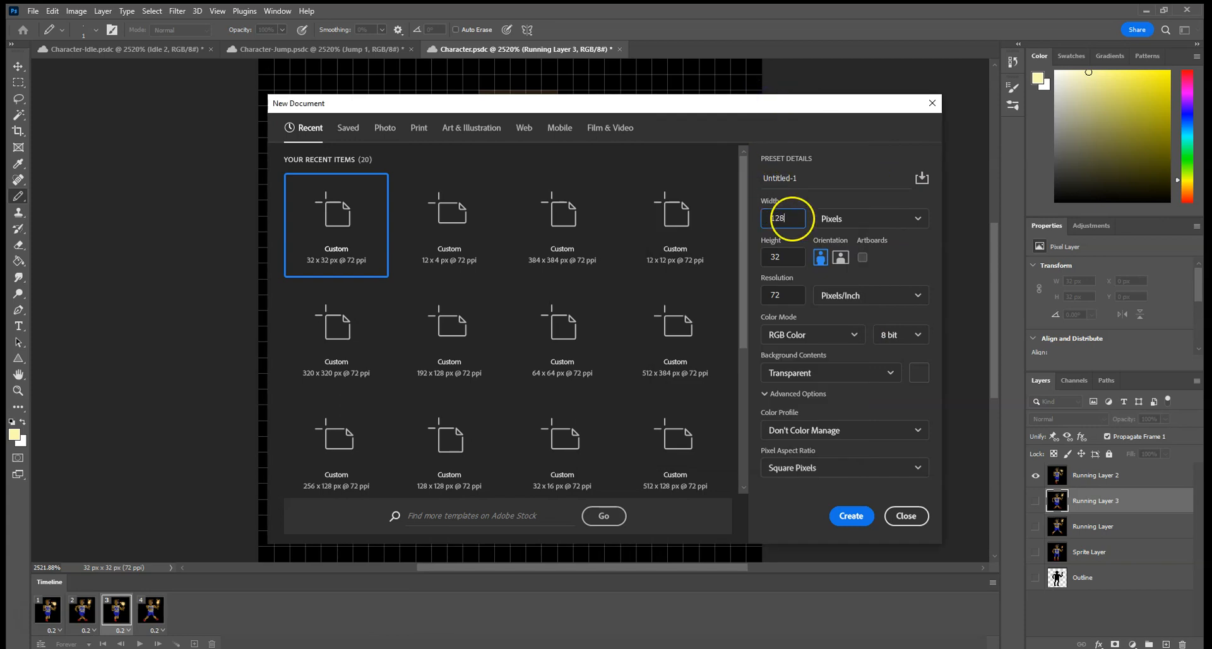
{"action": "double_click", "coordinate": [782, 257]}
{"action": "type", "text": "64"}
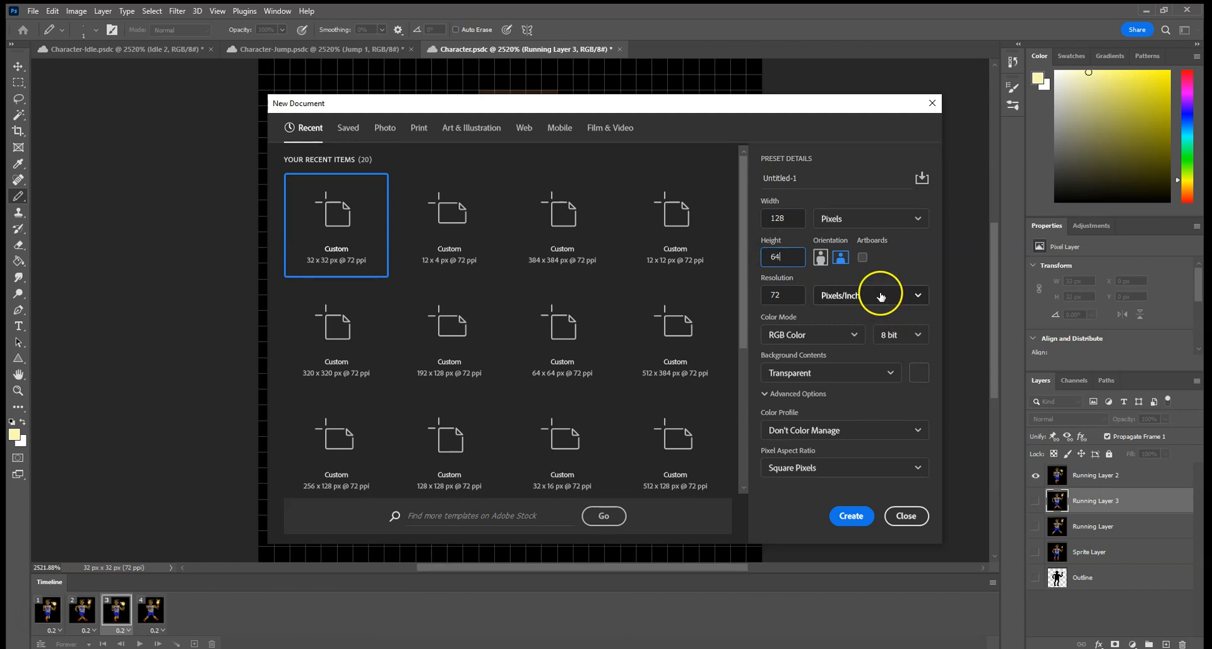
{"action": "left_click", "coordinate": [849, 524]}
{"action": "left_click", "coordinate": [826, 495]}
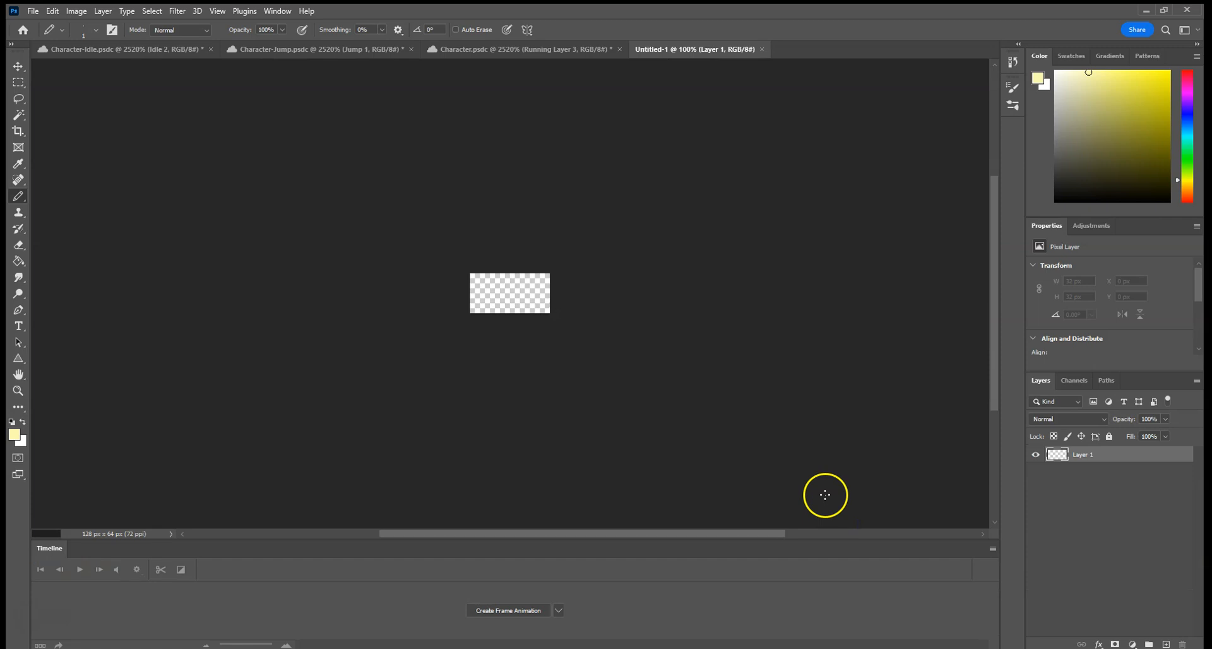
Divide the new canvas with a guide layout of 4 columns and 2 rows, and close the Timeline.
{"action": "key", "text": "ctrl+0"}
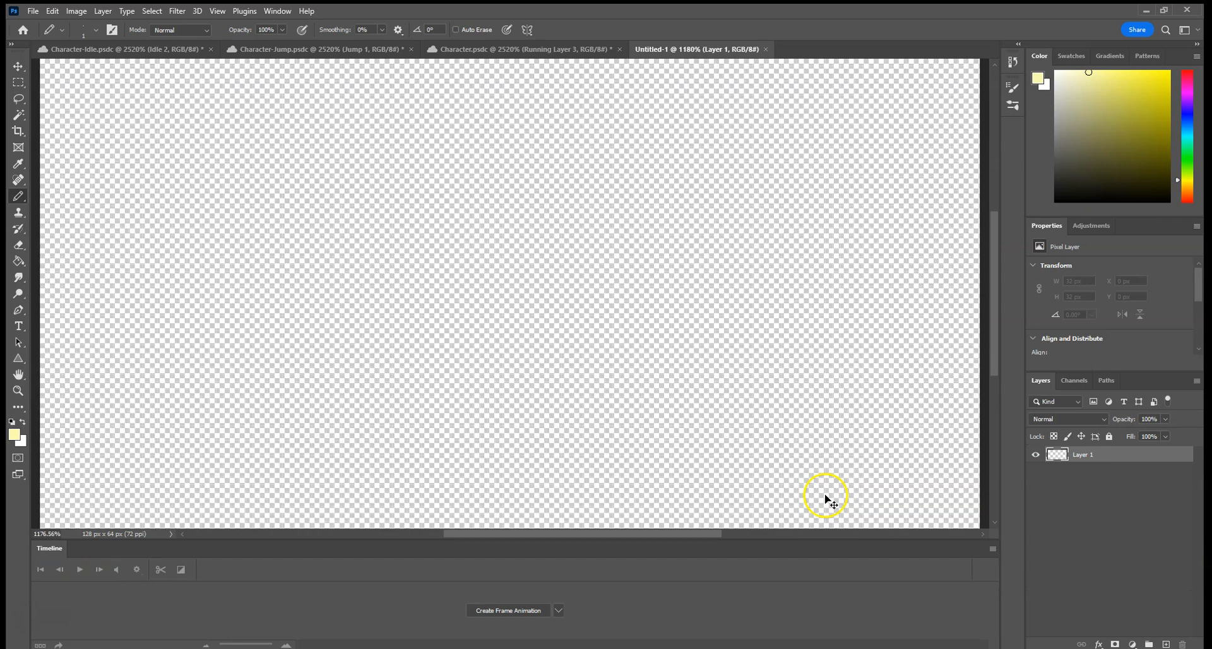
{"action": "left_click", "coordinate": [215, 17]}
{"action": "left_click", "coordinate": [261, 339]}
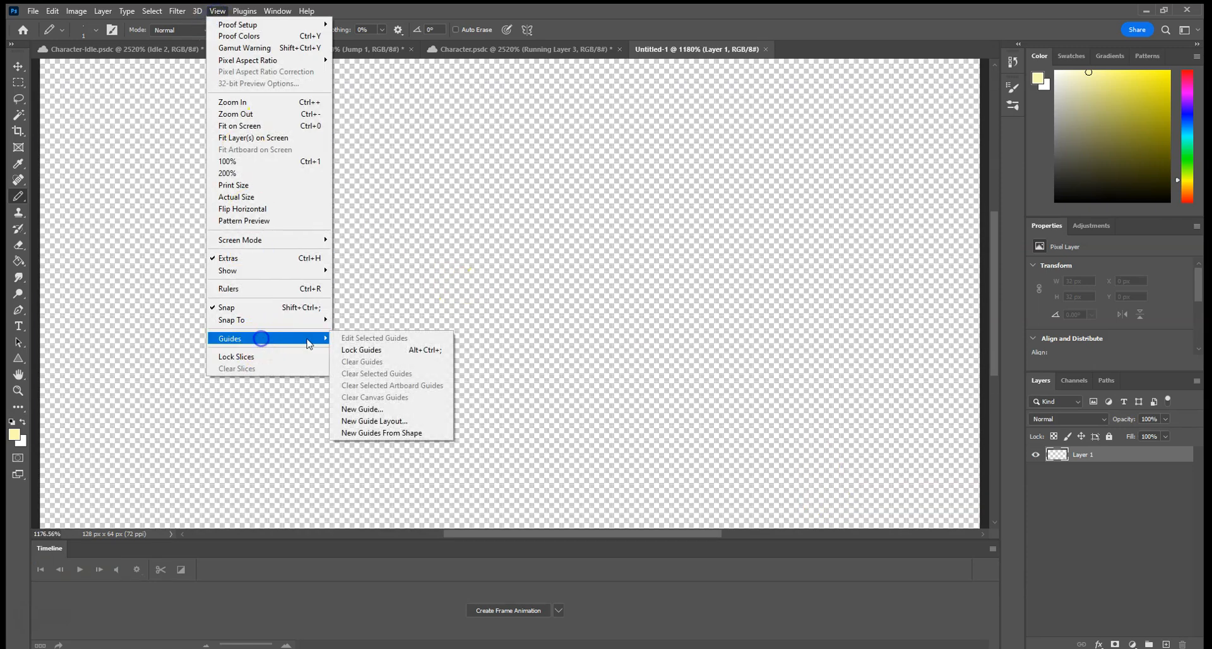
{"action": "left_click", "coordinate": [389, 422]}
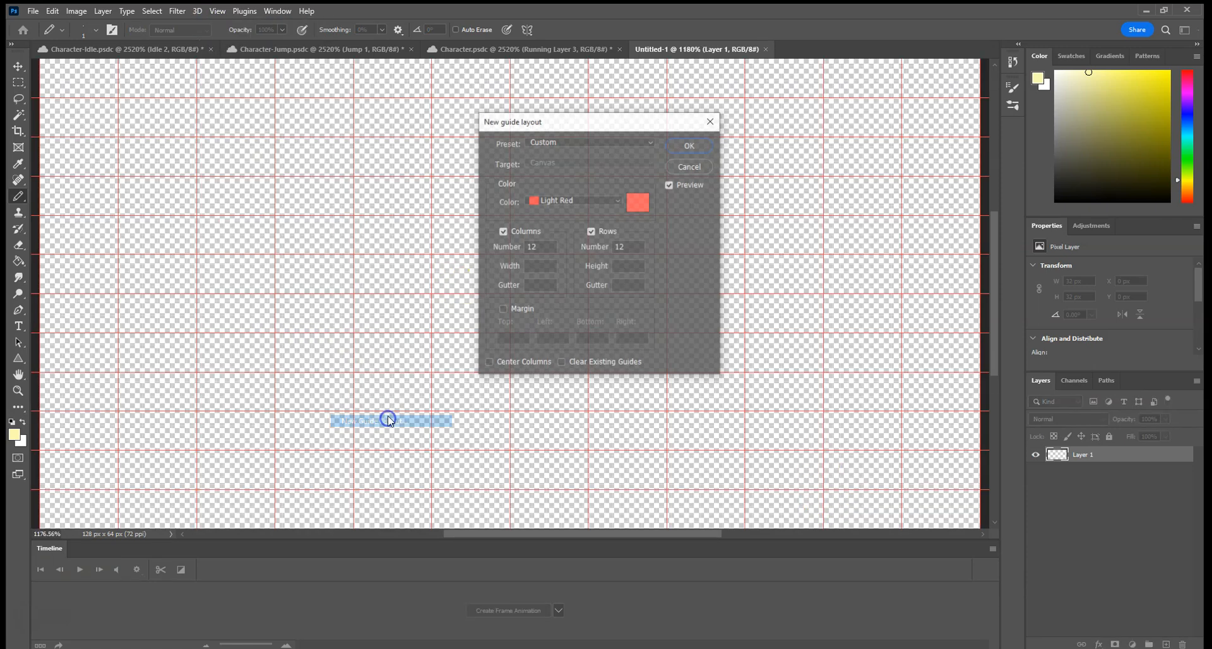
{"action": "left_click", "coordinate": [549, 245]}
{"action": "double_click", "coordinate": [529, 246]}
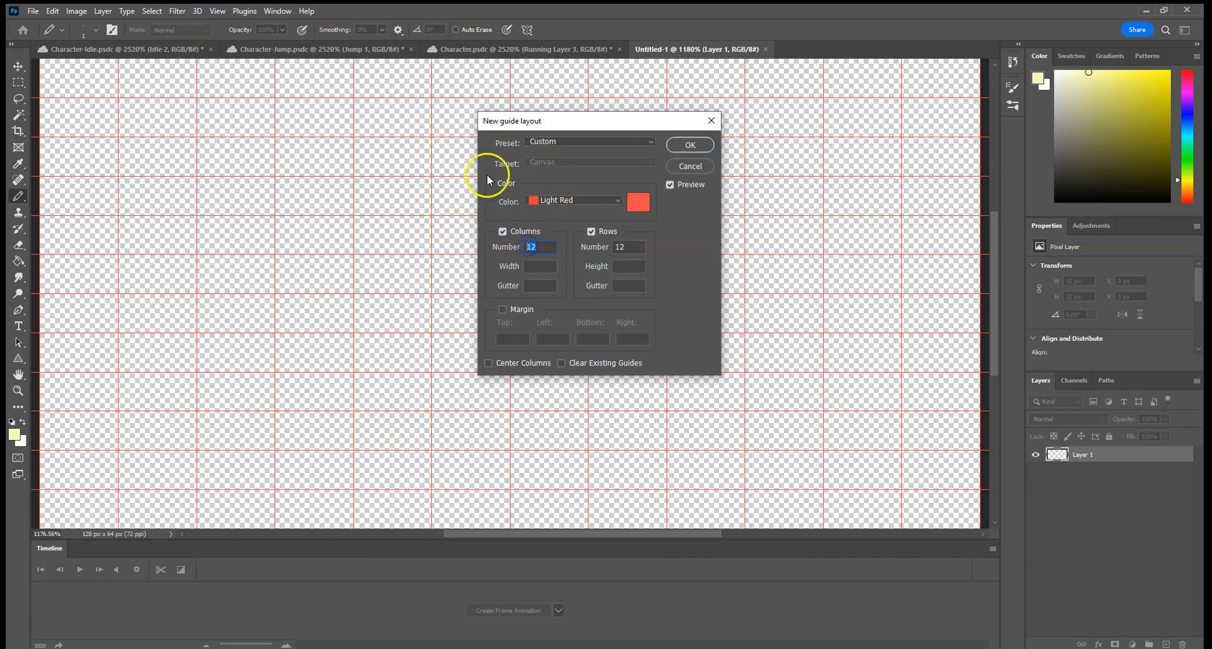
{"action": "type", "text": "4"}
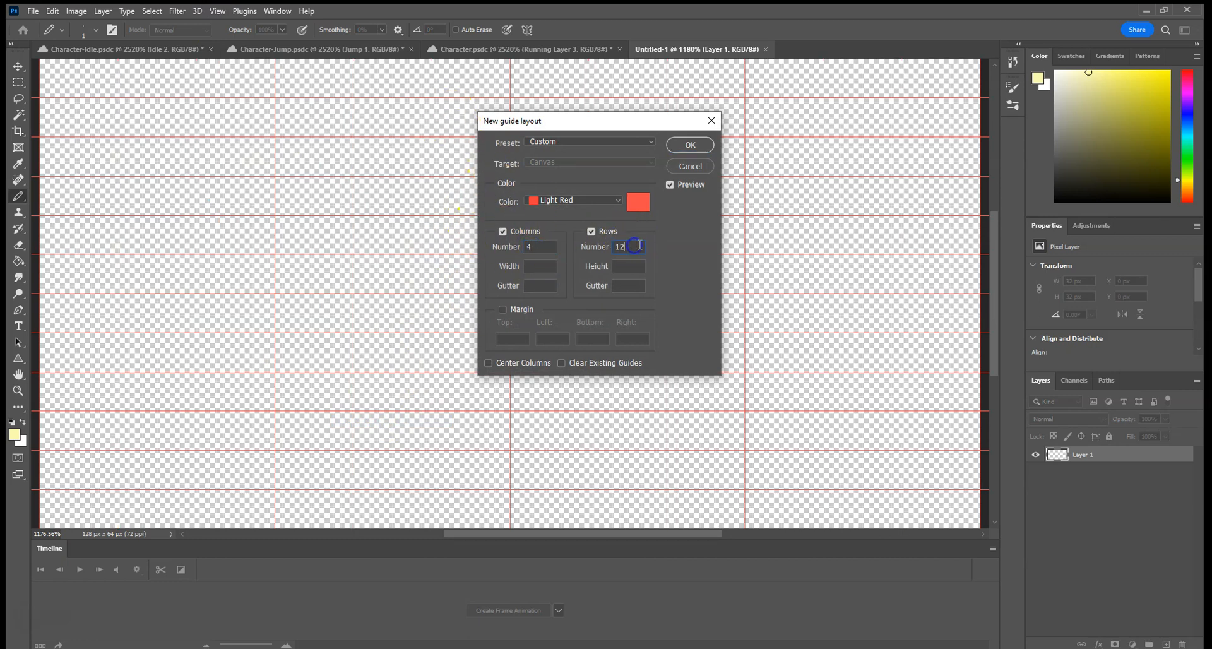
{"action": "type", "text": "2"}
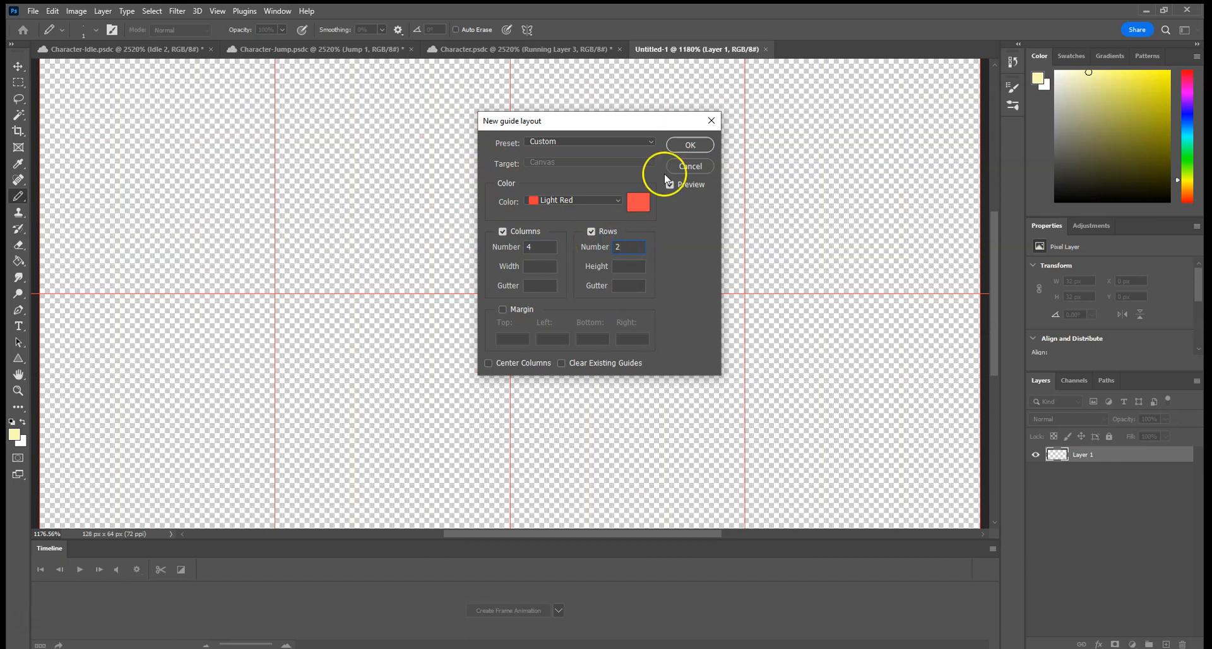
{"action": "left_click", "coordinate": [690, 147]}
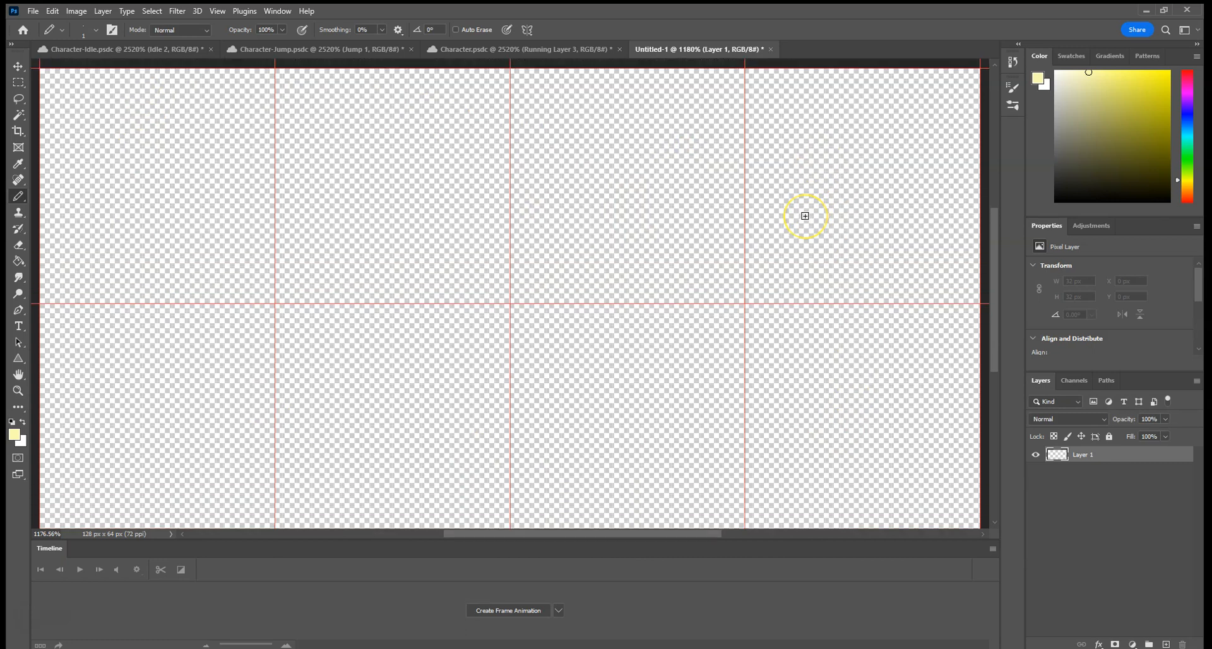
{"action": "left_click", "coordinate": [992, 550]}
{"action": "left_click", "coordinate": [1019, 528]}
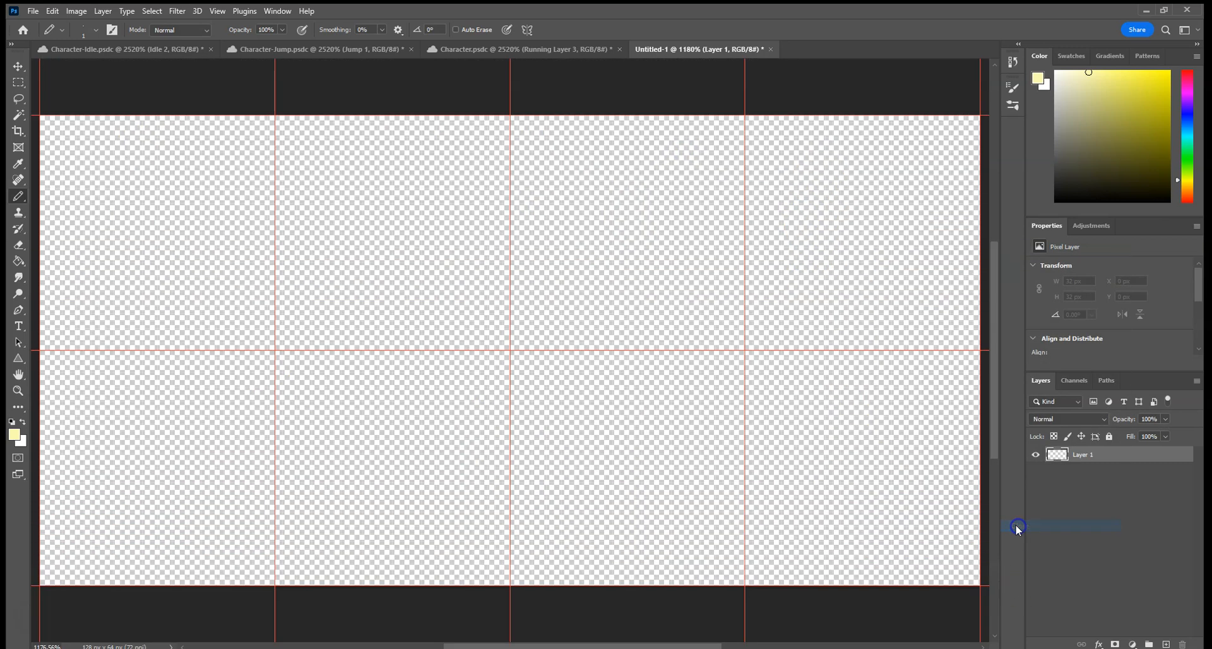
Copy the Idle 2 layer from Character-Idle.psdc into the new document and align it with the first cell of the upper row.
{"action": "left_click", "coordinate": [130, 49]}
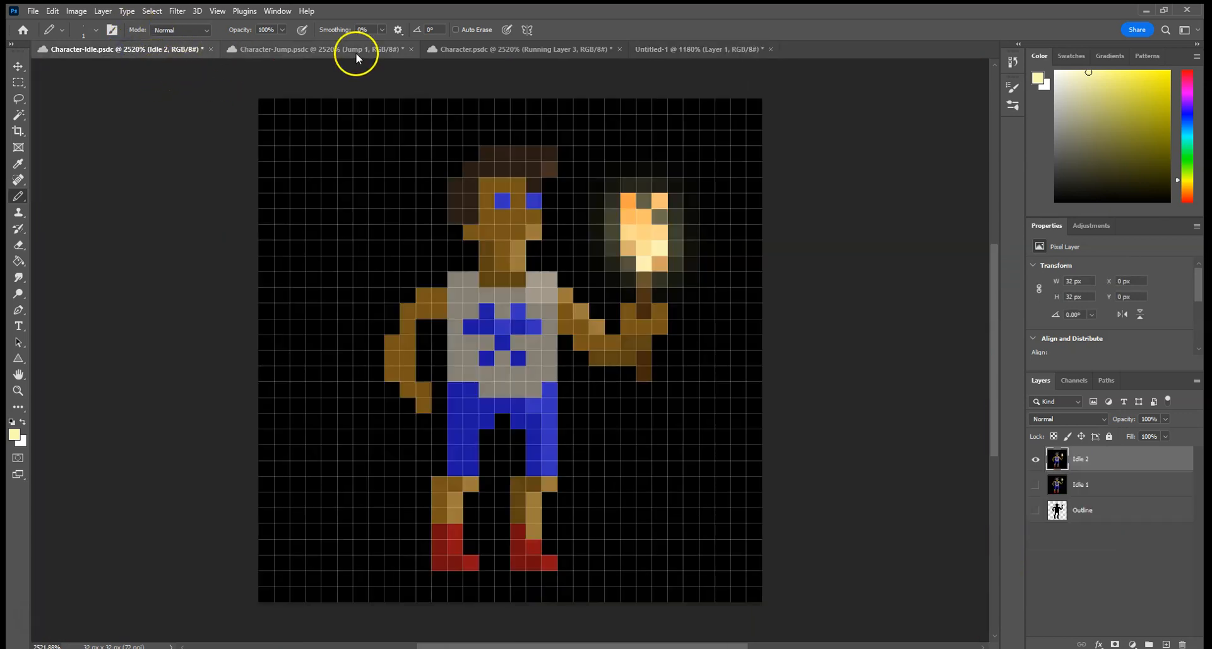
{"action": "left_click", "coordinate": [462, 49]}
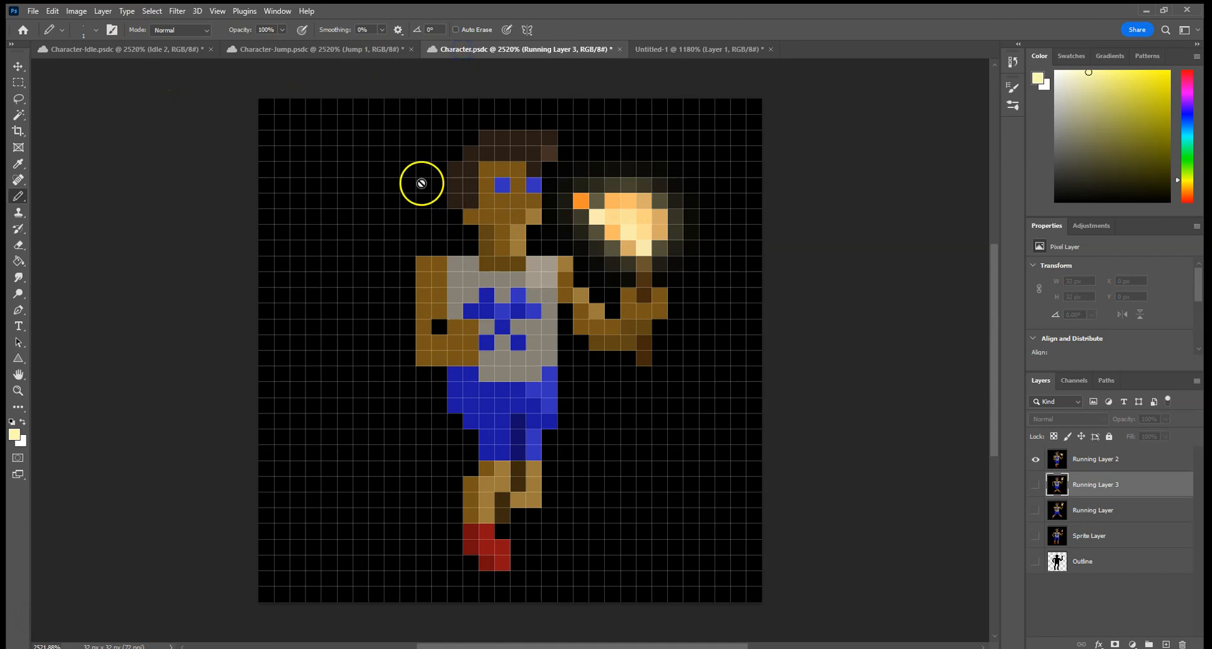
{"action": "left_click", "coordinate": [316, 53]}
{"action": "left_click", "coordinate": [181, 58]}
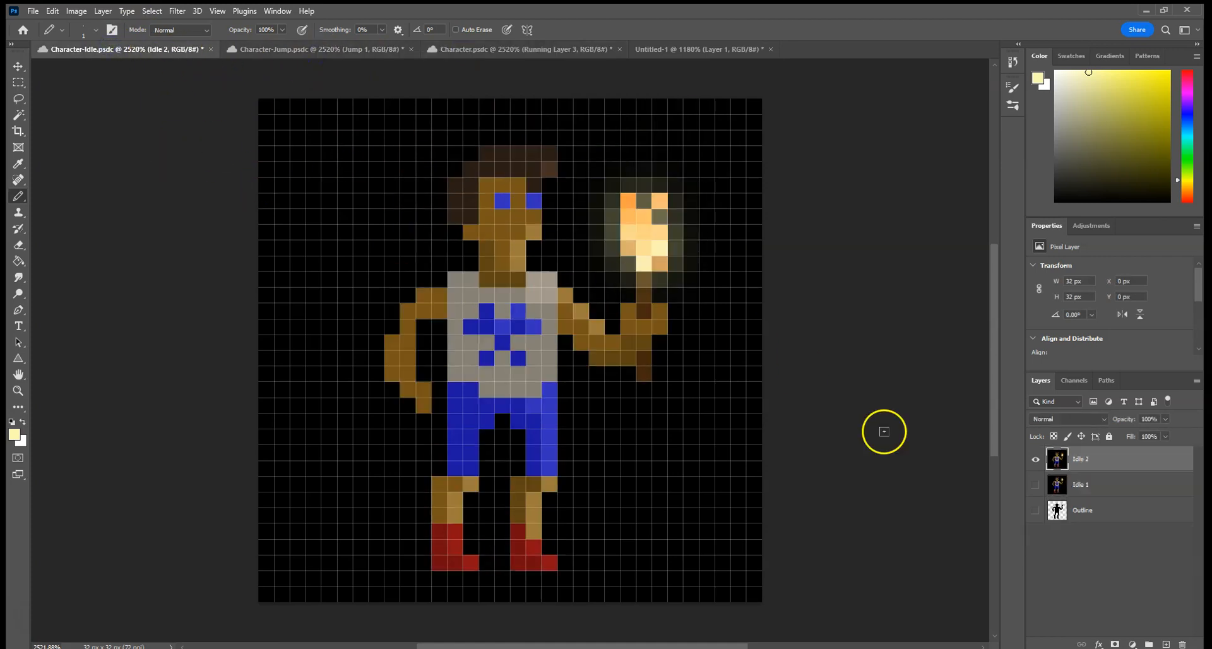
{"action": "left_click", "coordinate": [20, 67]}
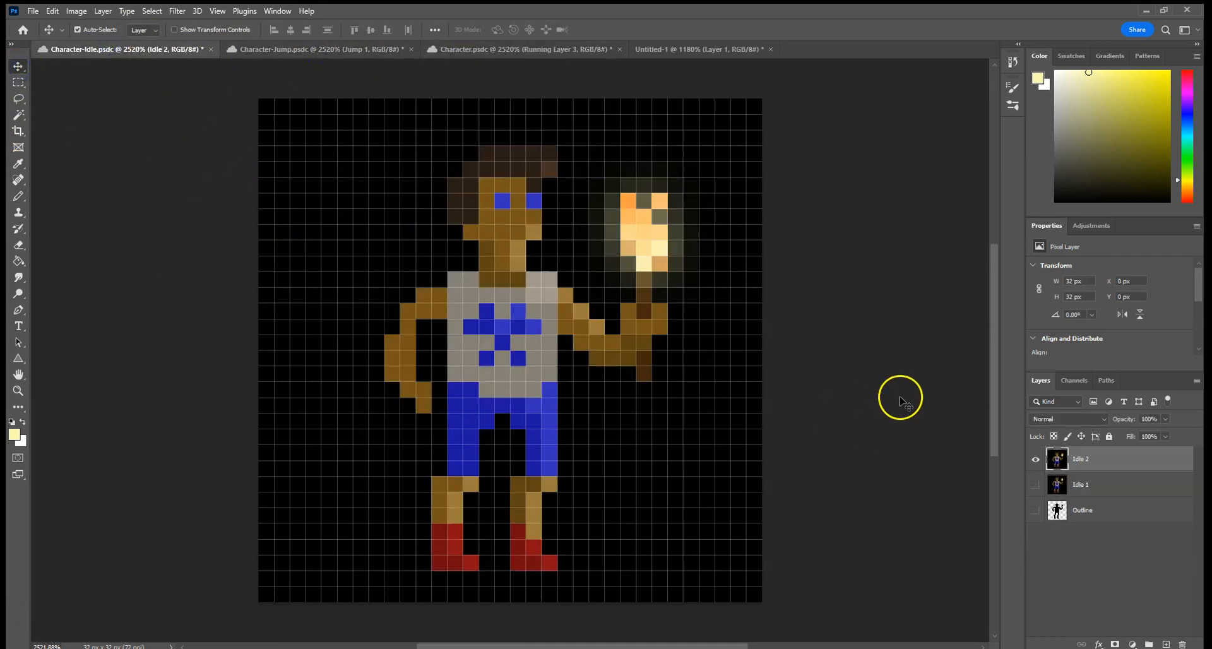
{"action": "left_click_drag", "start_coordinate": [1061, 460], "coordinate": [215, 224]}
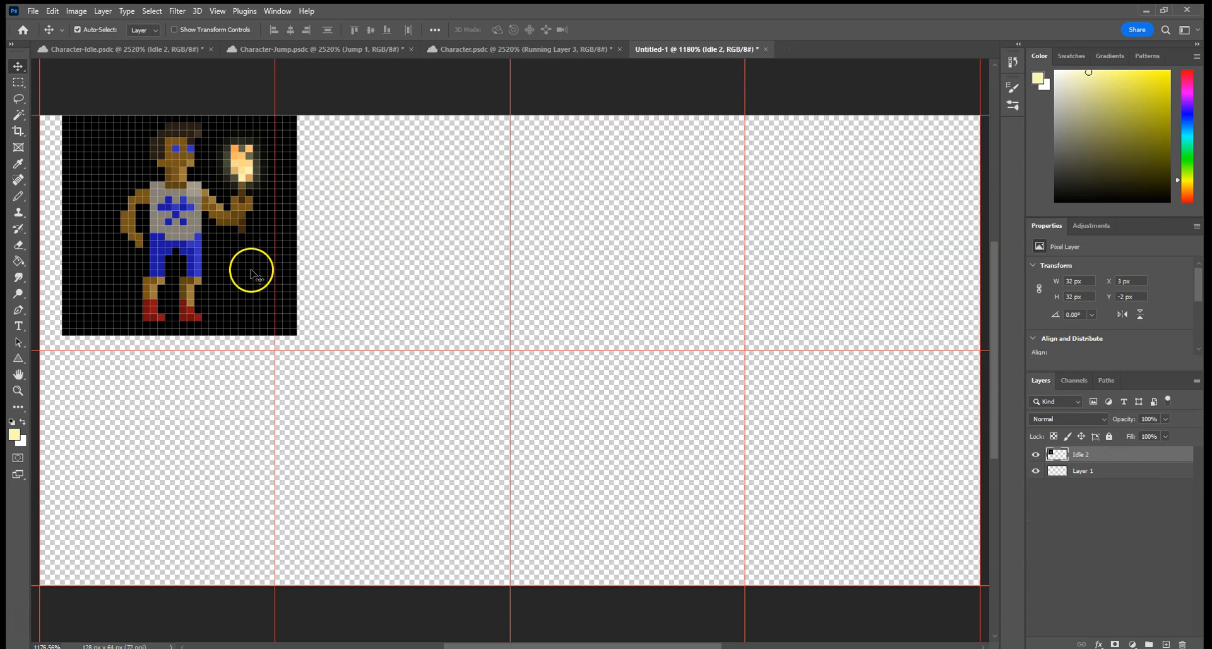
{"action": "left_click_drag", "start_coordinate": [240, 273], "coordinate": [219, 289]}
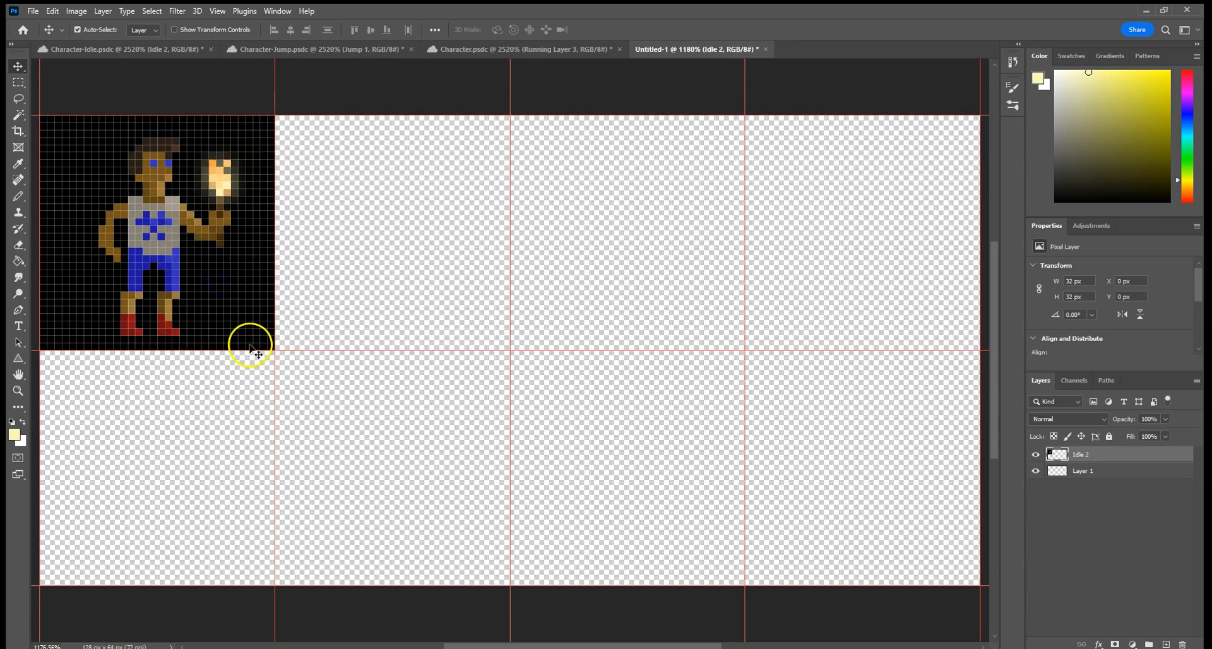
{"action": "left_click", "coordinate": [218, 11]}
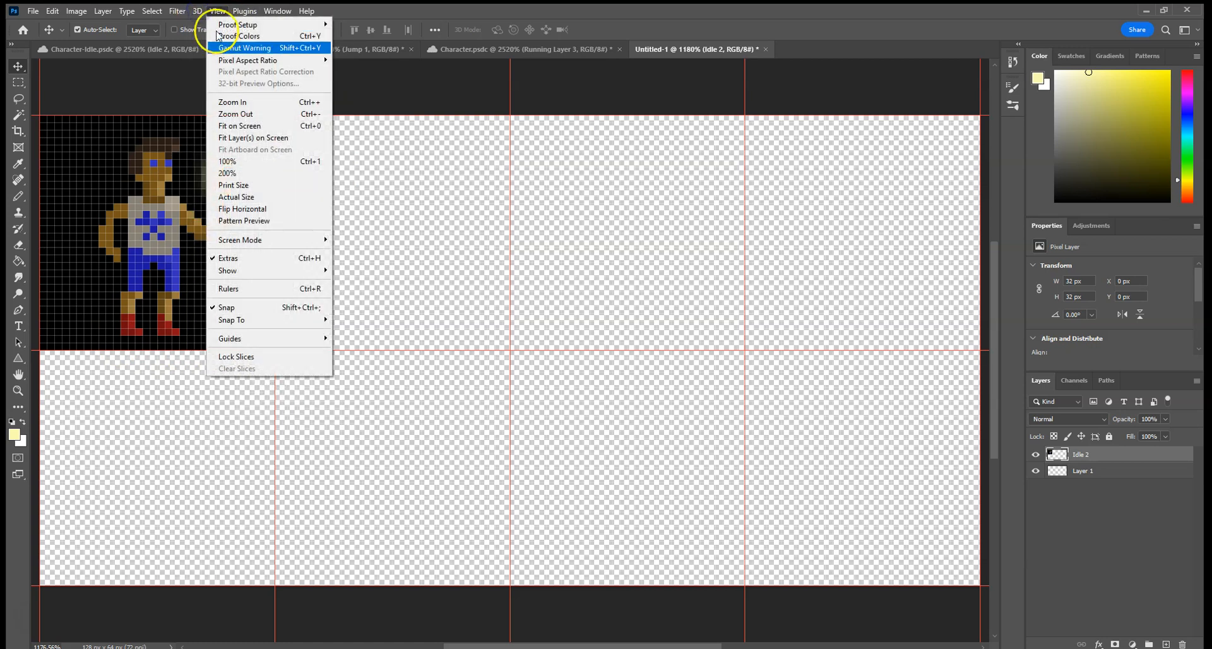
{"action": "left_click", "coordinate": [400, 264]}
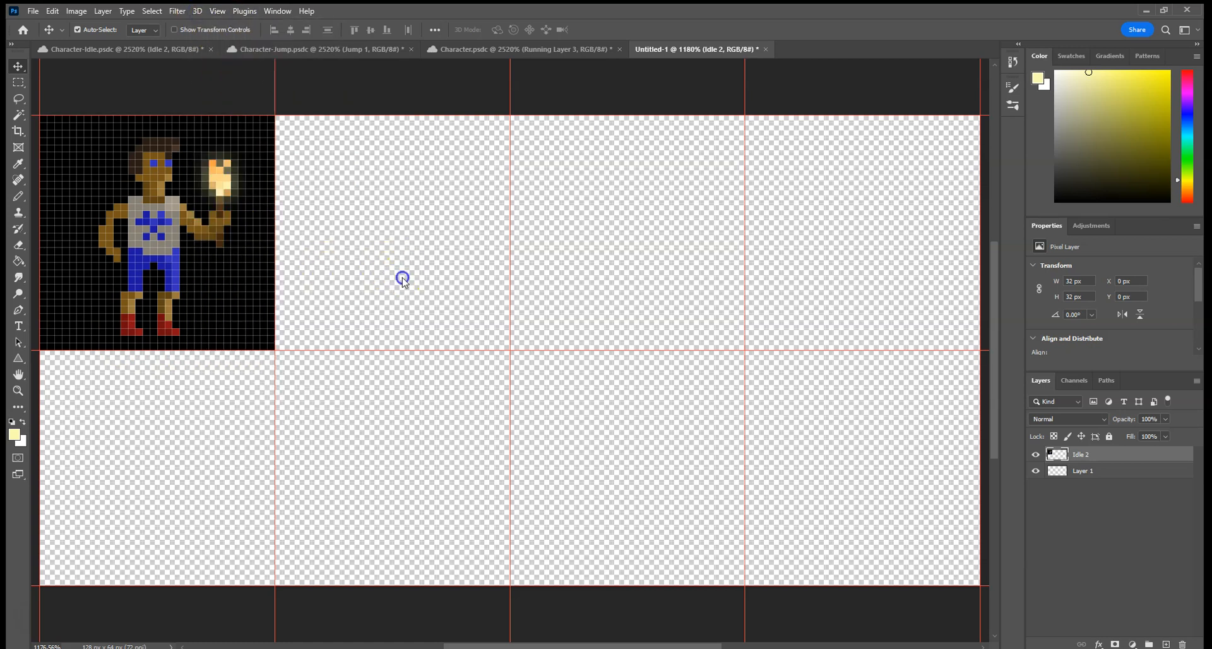
Copy the Idle 1 layer from Character-Idle.psdc into the sprite sheet and align it with the second cell of the upper row.
{"action": "left_click", "coordinate": [104, 50]}
{"action": "left_click_drag", "start_coordinate": [1081, 485], "coordinate": [413, 233]}
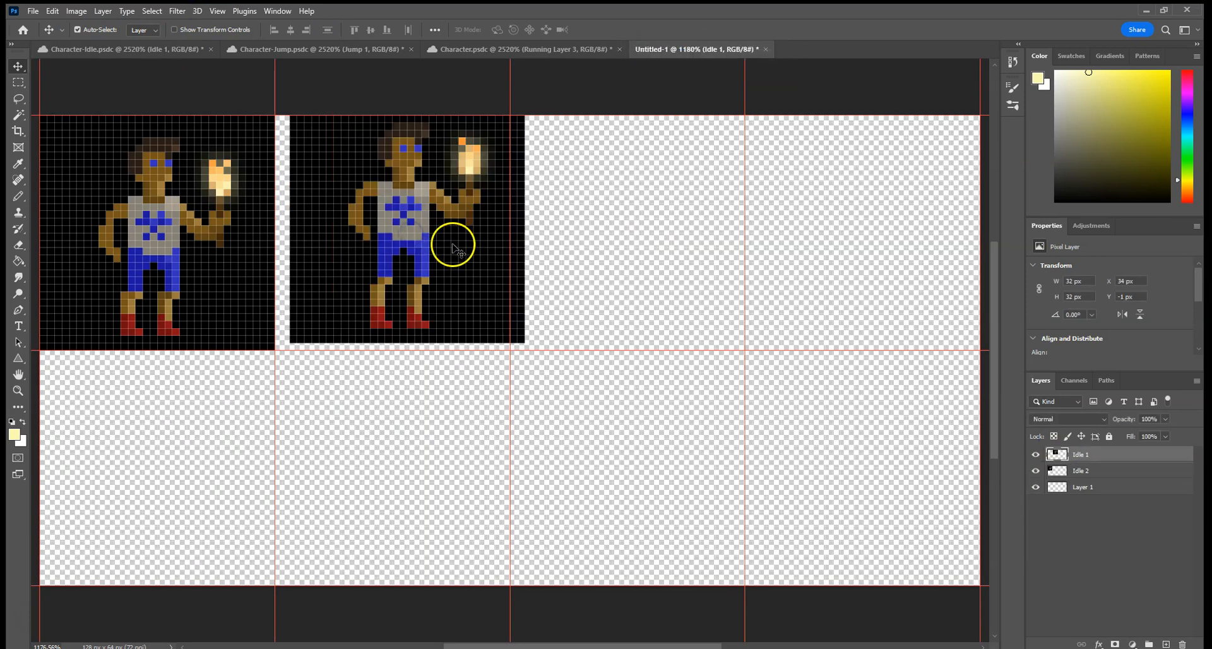
{"action": "left_click_drag", "start_coordinate": [470, 278], "coordinate": [454, 285]}
{"action": "left_click_drag", "start_coordinate": [450, 287], "coordinate": [445, 288]}
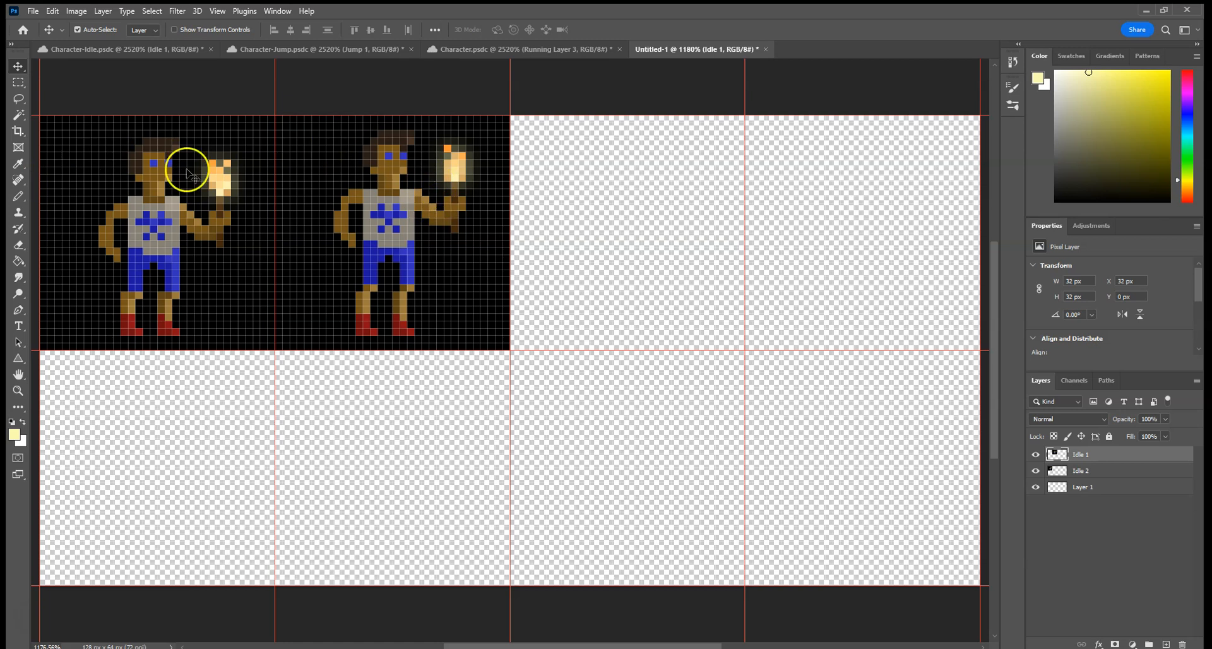
Copy the Jump 2 and Jump 1 layers from Character-Jump.psdc into the third and fourth cells of the sprite sheet's upper row.
{"action": "left_click", "coordinate": [321, 50]}
{"action": "left_click_drag", "start_coordinate": [1078, 469], "coordinate": [644, 222]}
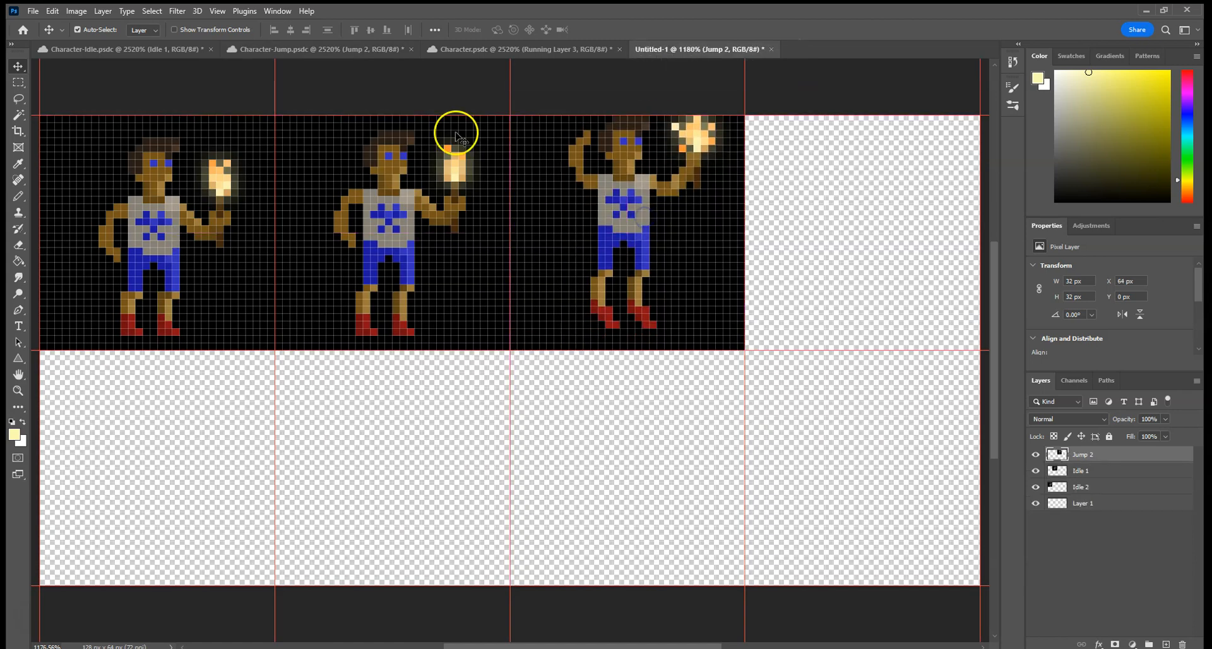
{"action": "left_click", "coordinate": [322, 47]}
{"action": "left_click_drag", "start_coordinate": [1139, 486], "coordinate": [893, 238]}
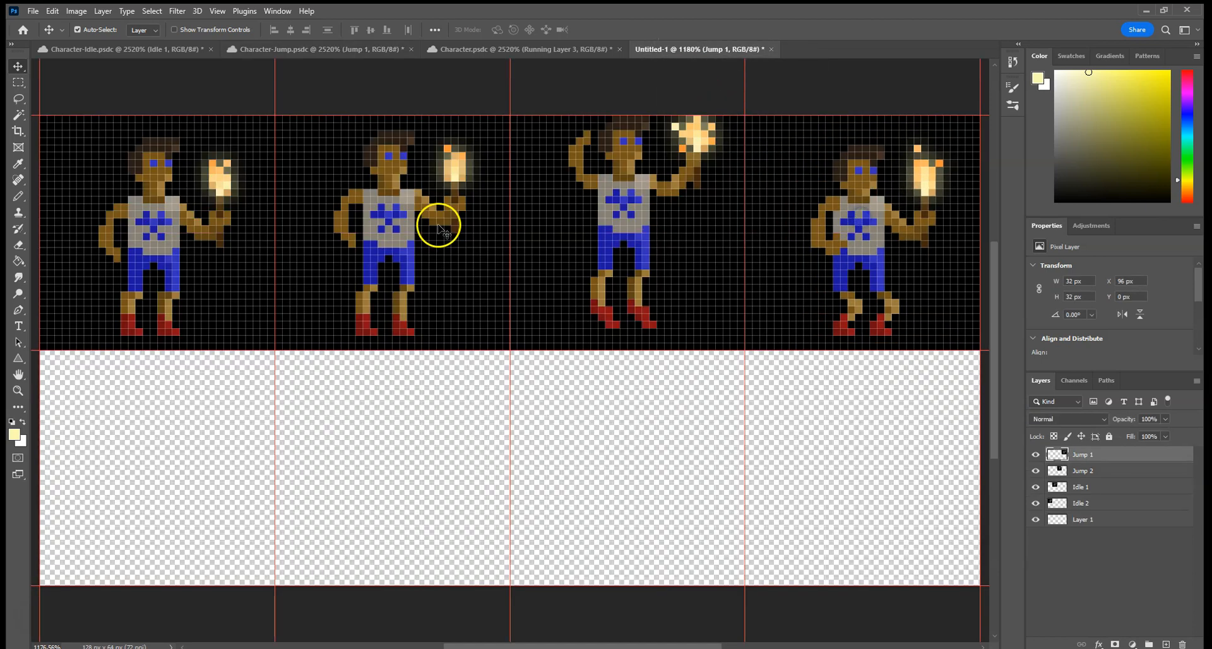
Copy Running Layer 2 and Running Layer 3 from Character.psdc into the first and second cells of the sprite sheet's lower row.
{"action": "left_click", "coordinate": [484, 50]}
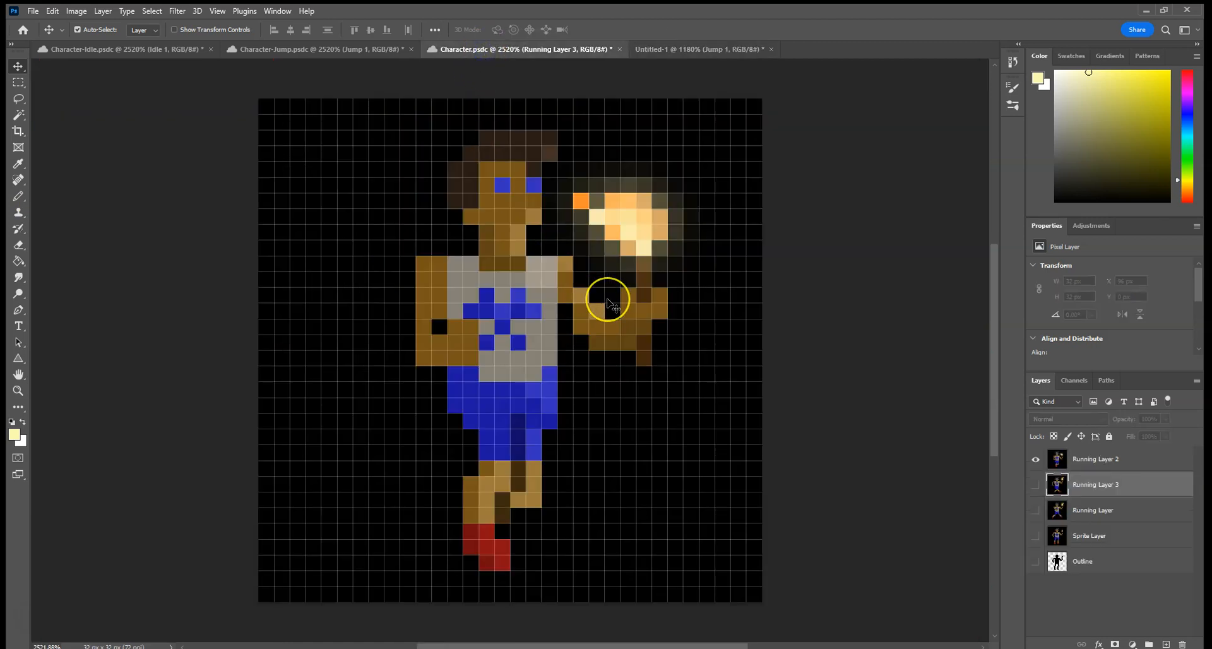
{"action": "left_click_drag", "start_coordinate": [1100, 461], "coordinate": [204, 452]}
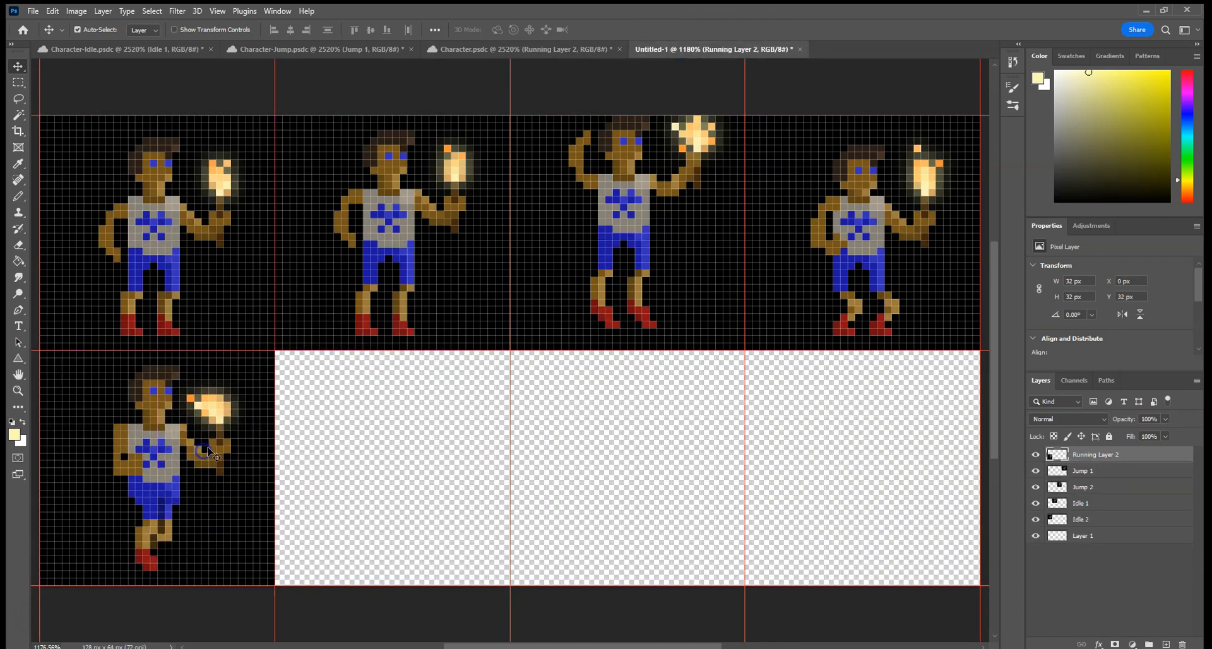
{"action": "left_click", "coordinate": [556, 48]}
{"action": "left_click_drag", "start_coordinate": [1113, 485], "coordinate": [382, 452]}
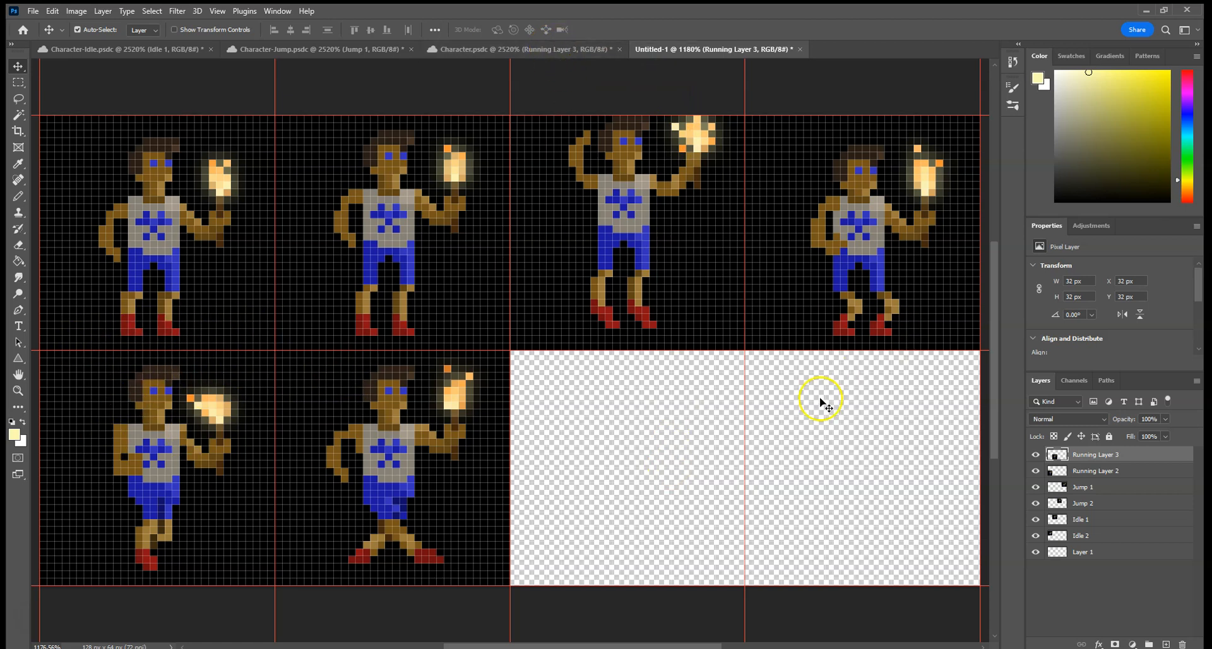
Copy the layer named Running Layer from Character.psdc into the sprite sheet and align it with the third cell of the lower row.
{"action": "left_click", "coordinate": [502, 49]}
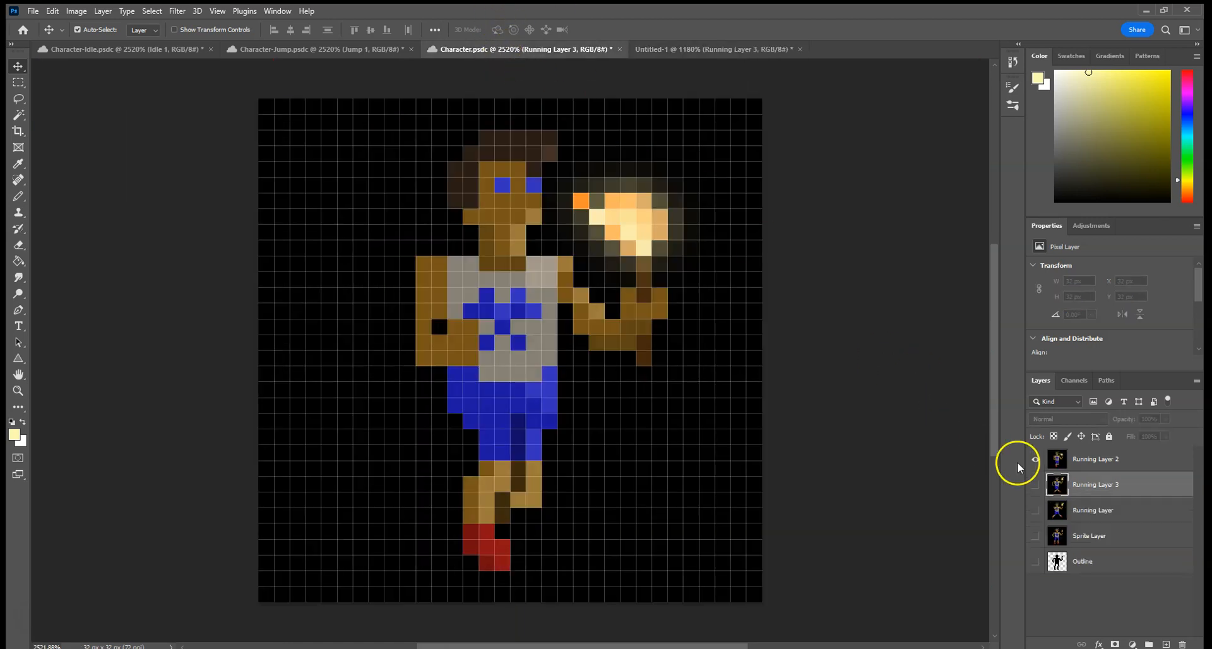
{"action": "left_click_drag", "start_coordinate": [1101, 509], "coordinate": [660, 449]}
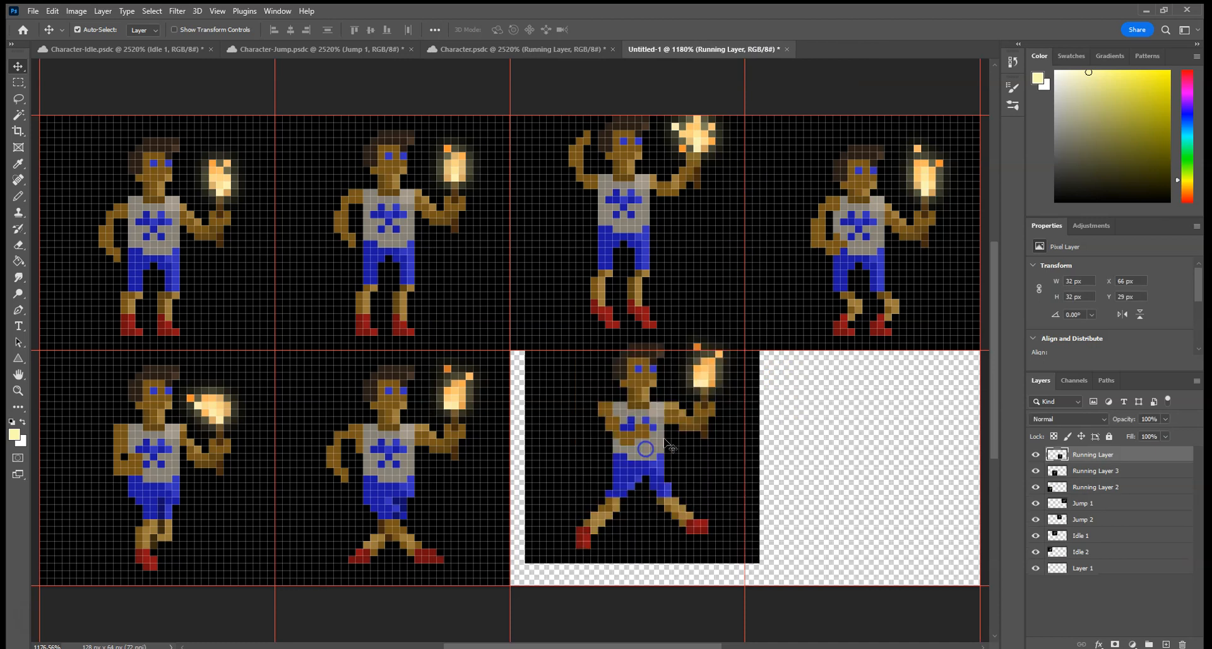
{"action": "left_click_drag", "start_coordinate": [704, 414], "coordinate": [689, 446]}
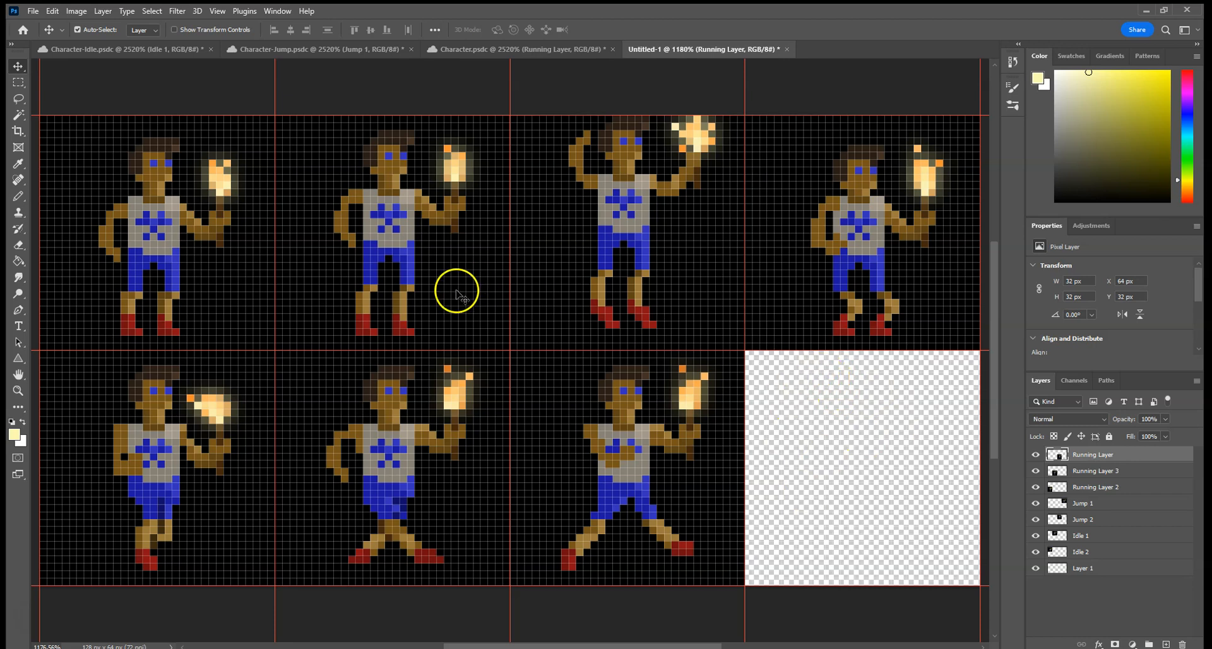
{"action": "left_click", "coordinate": [459, 49]}
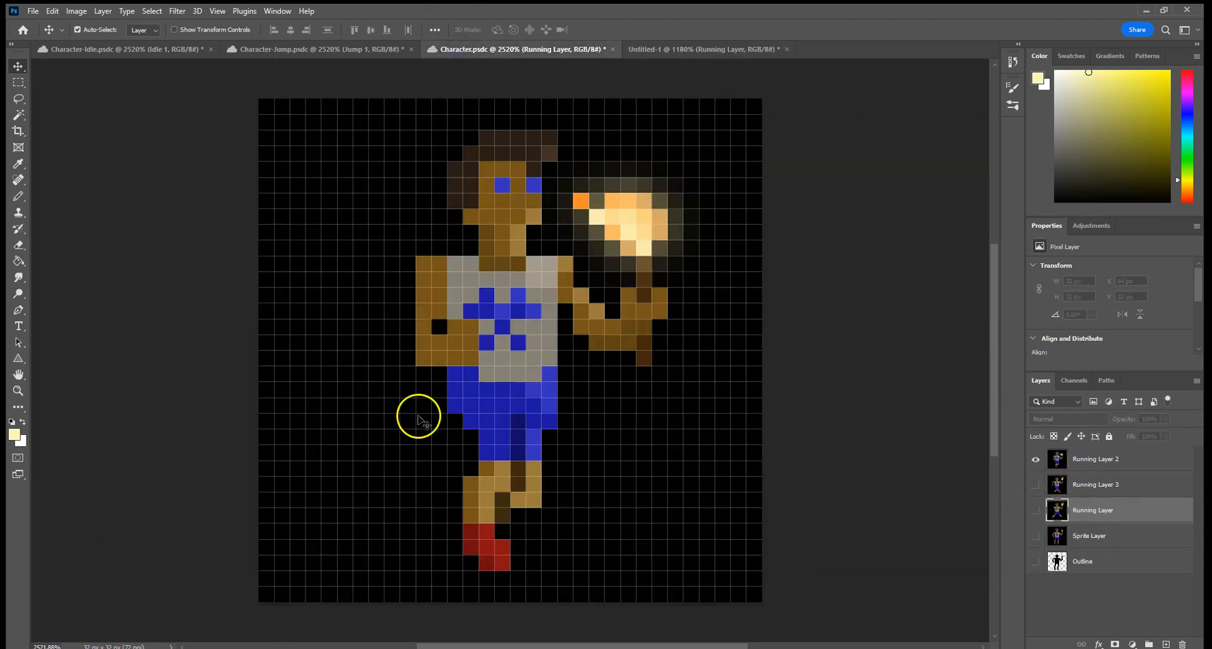
{"action": "left_click", "coordinate": [671, 50]}
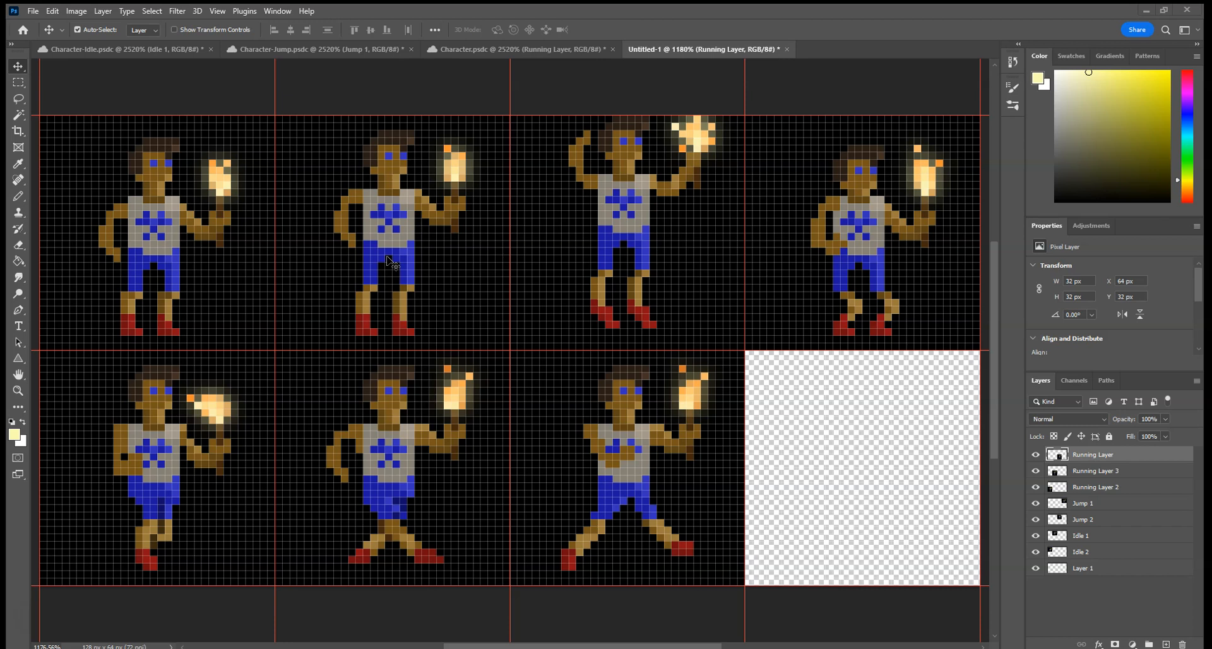
{"action": "left_click", "coordinate": [393, 260]}
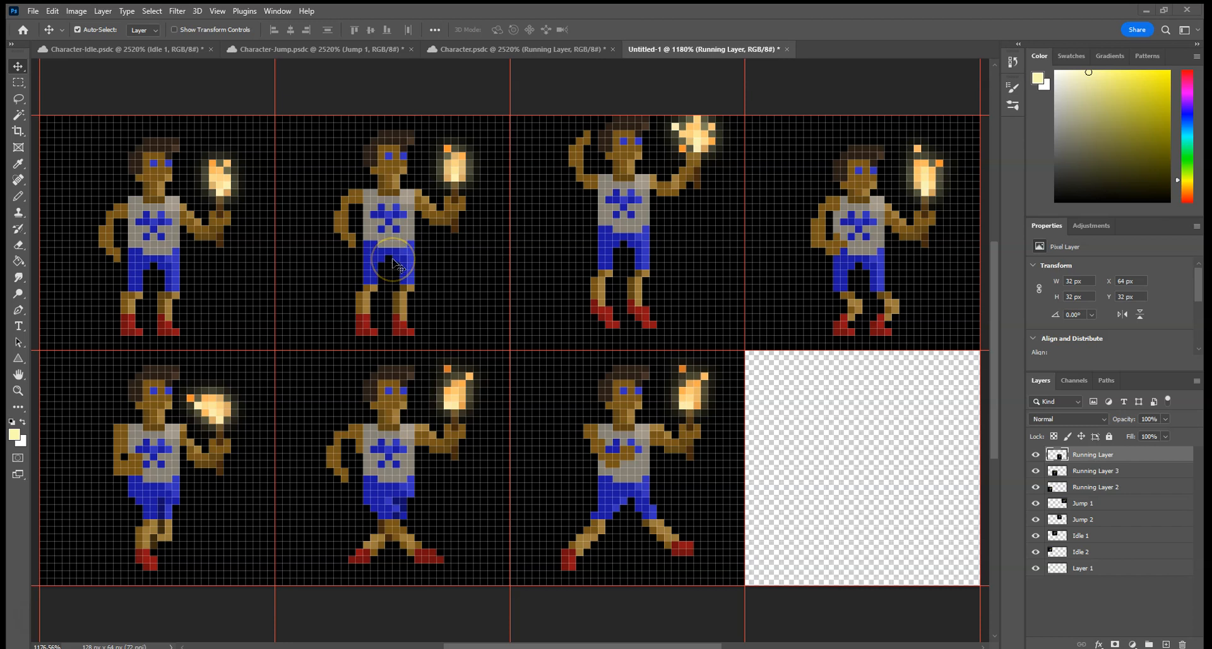